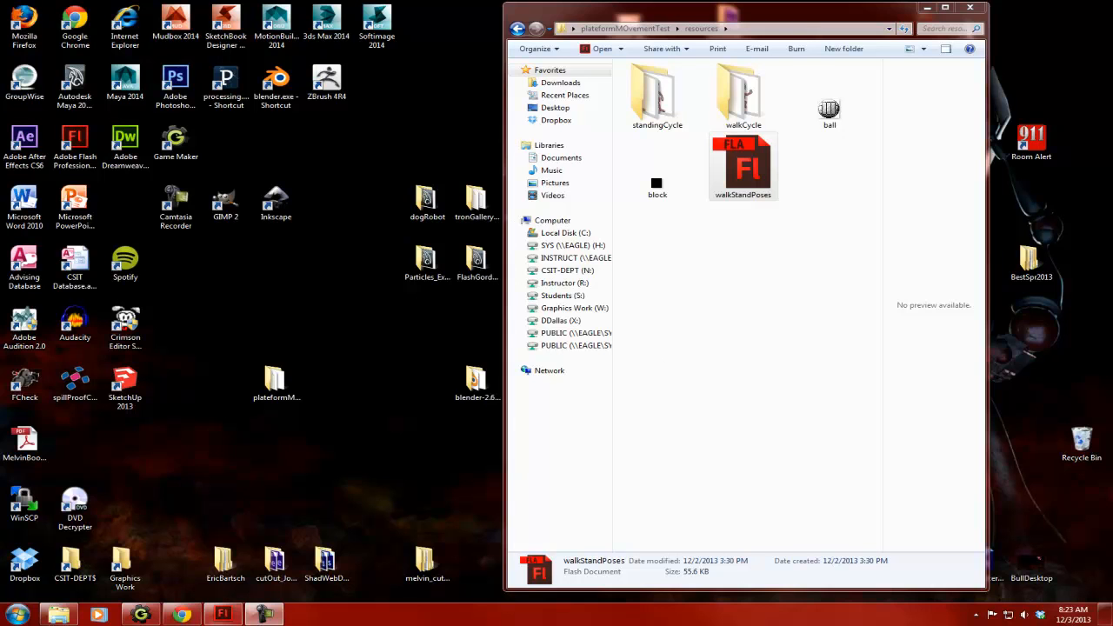
- Switch to Flash and scrub the walkStandPoses timeline from frame 1 to frame 9 to review the walk poses
{"action": "left_click", "coordinate": [224, 615]}
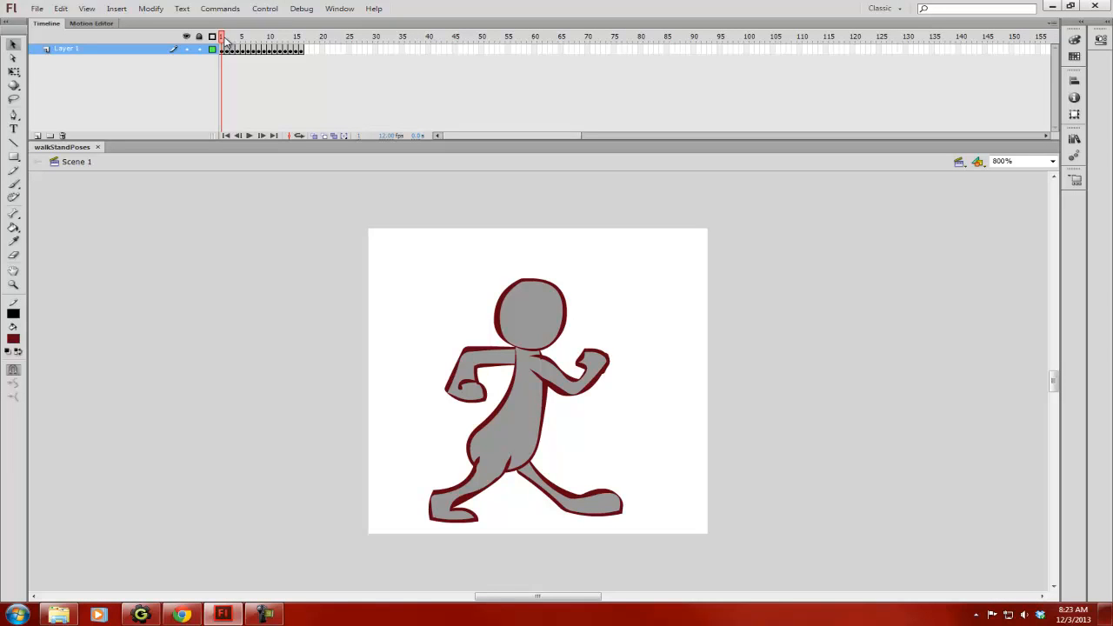
{"action": "mouse_move", "coordinate": [224, 39]}
{"action": "left_mouse_down"}
{"action": "mouse_move", "coordinate": [254, 39]}
{"action": "mouse_move", "coordinate": [221, 39]}
{"action": "left_mouse_up"}
{"action": "mouse_move", "coordinate": [220, 38]}
{"action": "left_mouse_down"}
{"action": "mouse_move", "coordinate": [267, 41]}
{"action": "mouse_move", "coordinate": [212, 43]}
{"action": "left_mouse_up"}
{"action": "left_click_drag", "start_coordinate": [224, 41], "coordinate": [268, 38]}
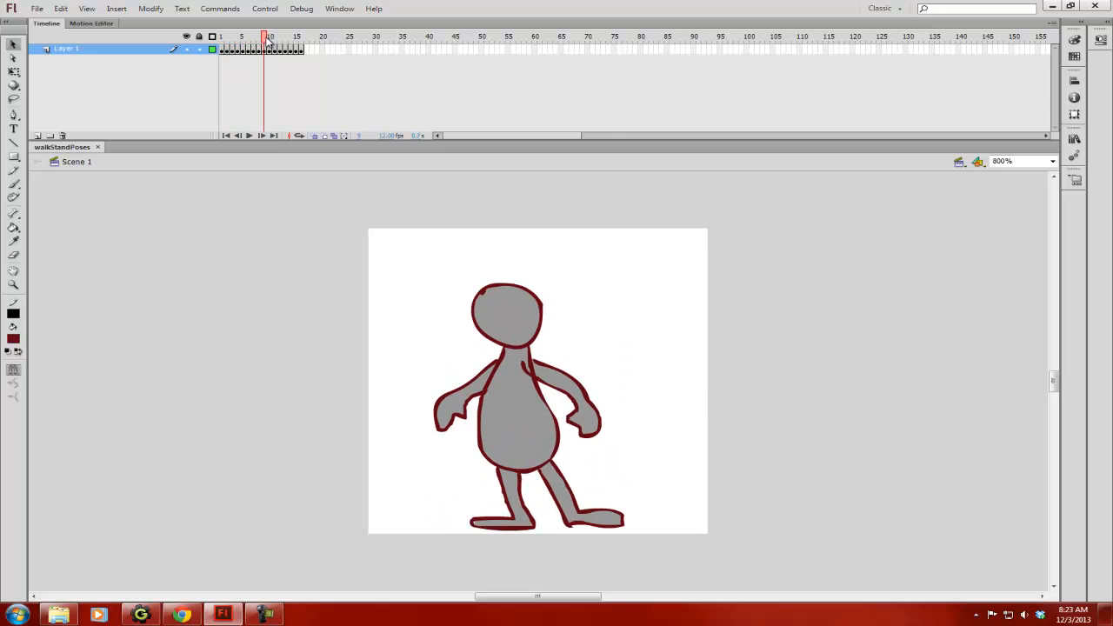
- Select the whole standing figure on frame 9 with Free Transform, compare it with frame 10, and return to frame 1
{"action": "left_click", "coordinate": [529, 407]}
{"action": "left_click_drag", "start_coordinate": [388, 254], "coordinate": [724, 553]}
{"action": "left_click", "coordinate": [13, 71]}
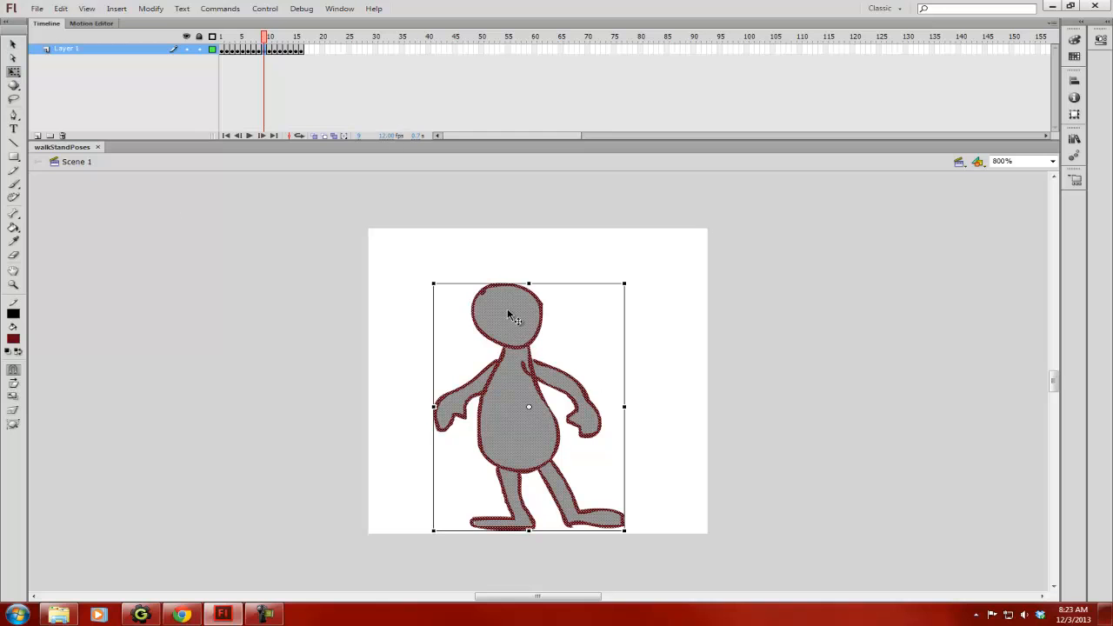
{"action": "left_click", "coordinate": [270, 50]}
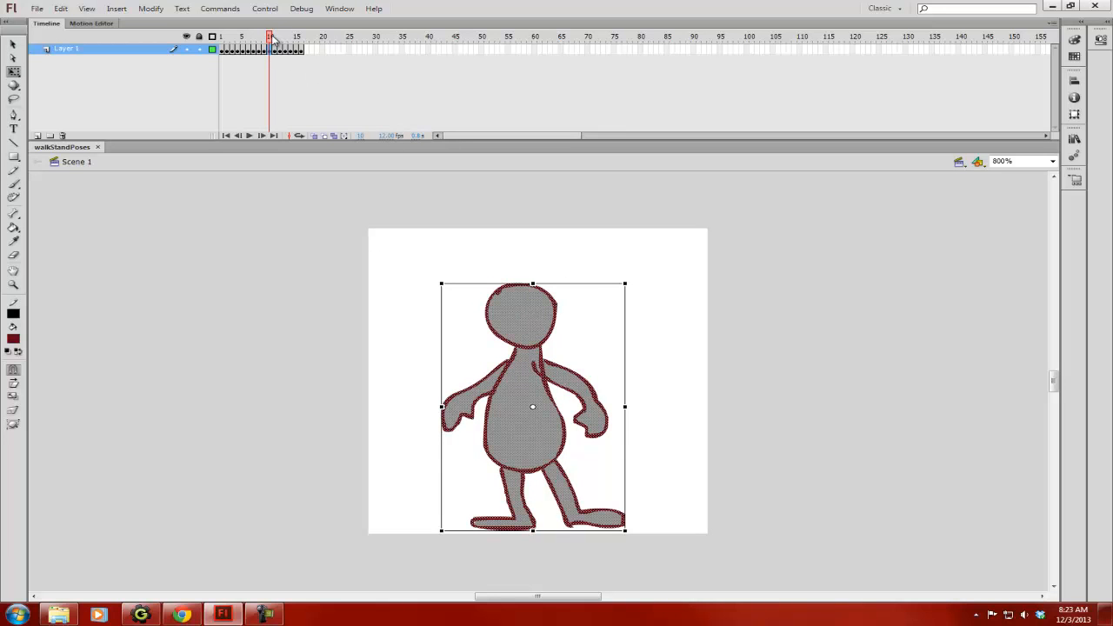
{"action": "left_click_drag", "start_coordinate": [270, 37], "coordinate": [220, 41]}
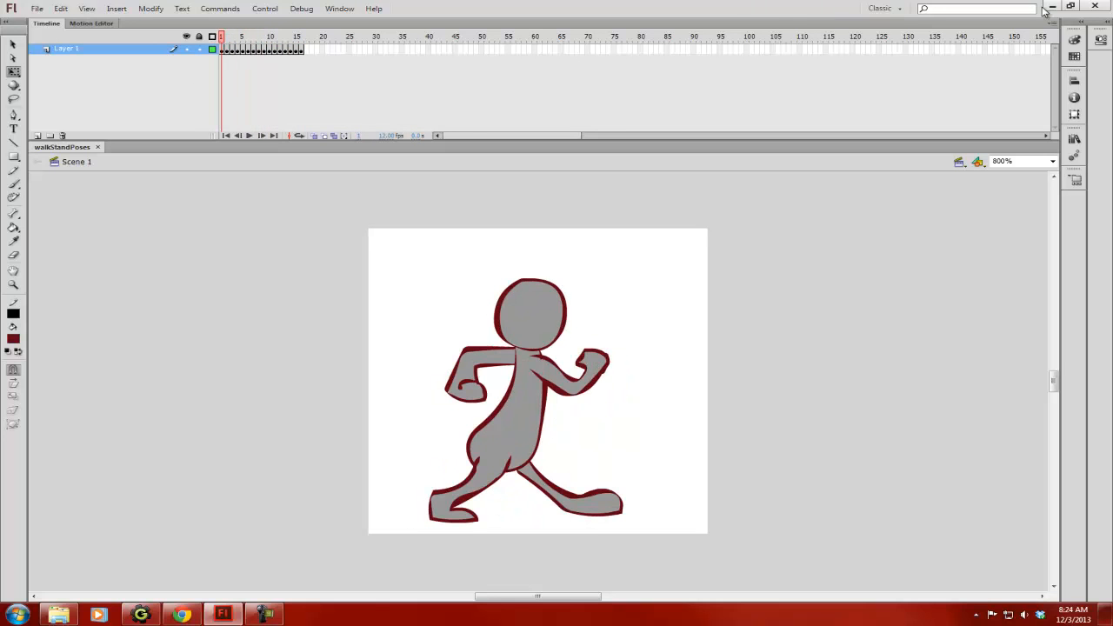
- Minimize Flash and bring up the resources folder in Windows Explorer
{"action": "left_click", "coordinate": [1051, 6]}
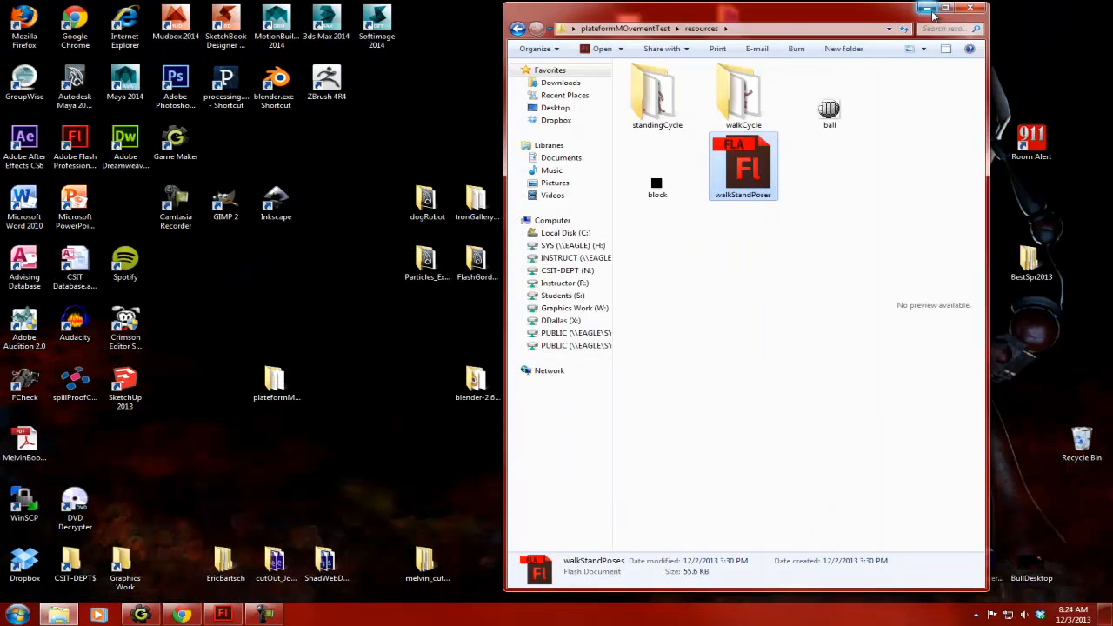
{"action": "left_click", "coordinate": [927, 9]}
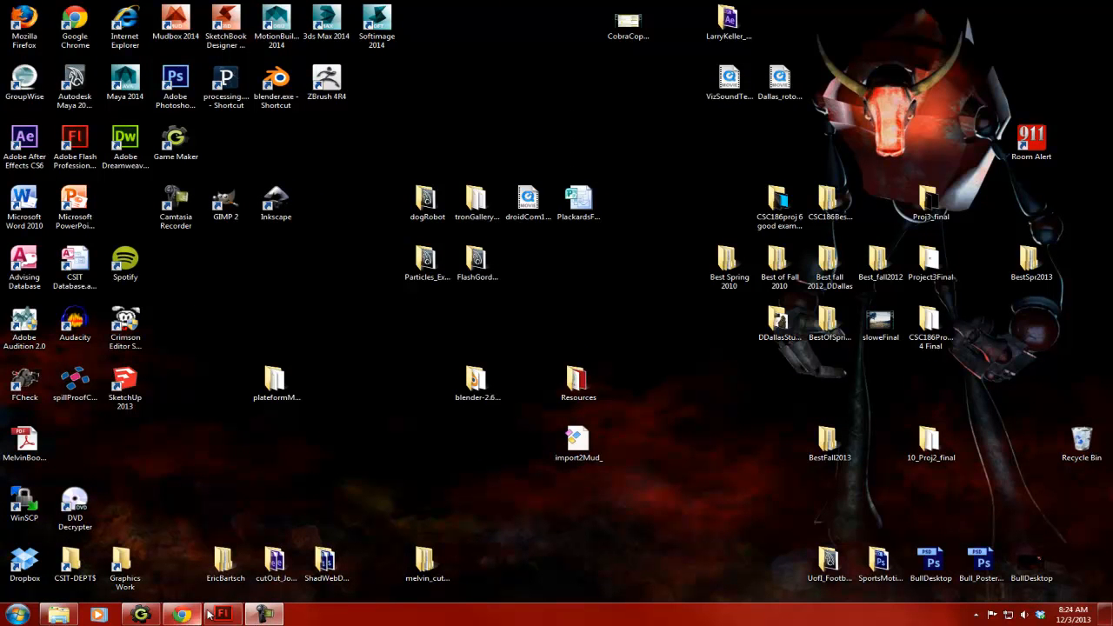
{"action": "left_click", "coordinate": [58, 615]}
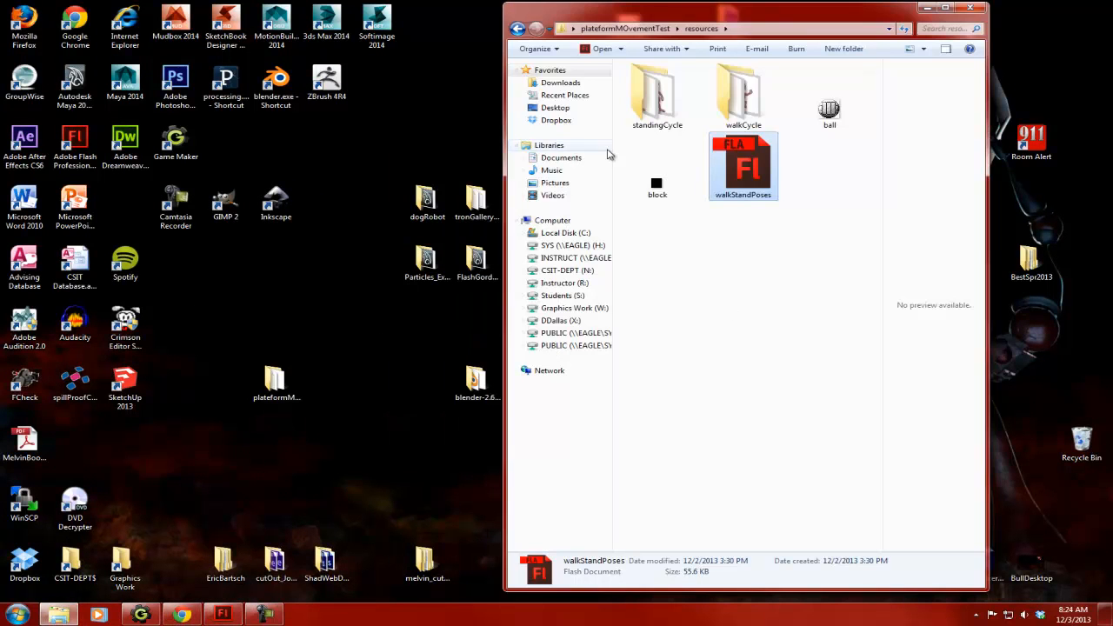
- Open the standingCycle folder and preview its images in sequence starting from 1_stand, closing the viewer when finished
{"action": "double_click", "coordinate": [657, 94]}
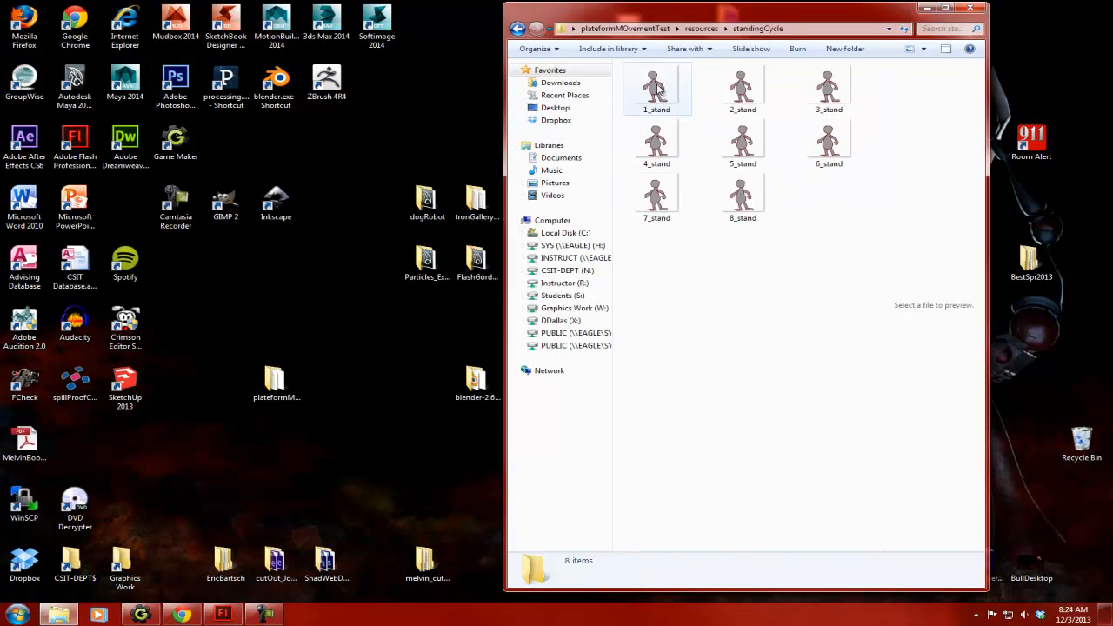
{"action": "left_click", "coordinate": [657, 87]}
{"action": "right_click", "coordinate": [658, 87]}
{"action": "left_click", "coordinate": [510, 186]}
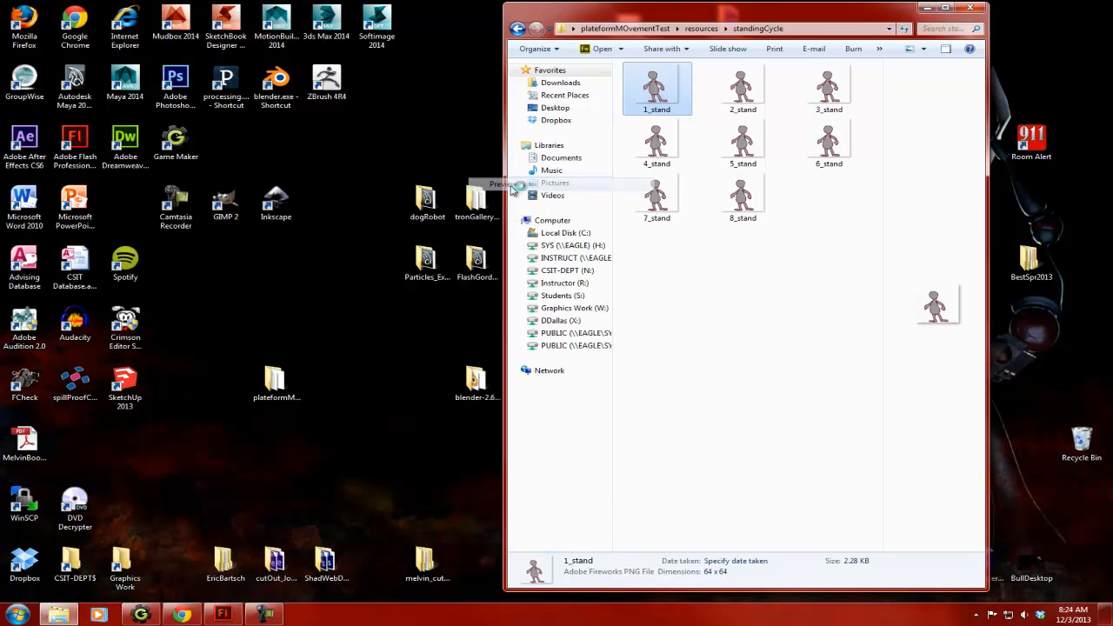
{"action": "key", "text": "Right"}
{"action": "key", "text": "Right"}
{"action": "key", "text": "Right"}
{"action": "key", "text": "Right"}
{"action": "key", "text": "Right"}
{"action": "key", "text": "Right"}
{"action": "key", "text": "Right"}
{"action": "key", "text": "Right"}
{"action": "key", "text": "Right"}
{"action": "key", "text": "Right"}
{"action": "key", "text": "Right"}
{"action": "key", "text": "Right"}
{"action": "key", "text": "Right"}
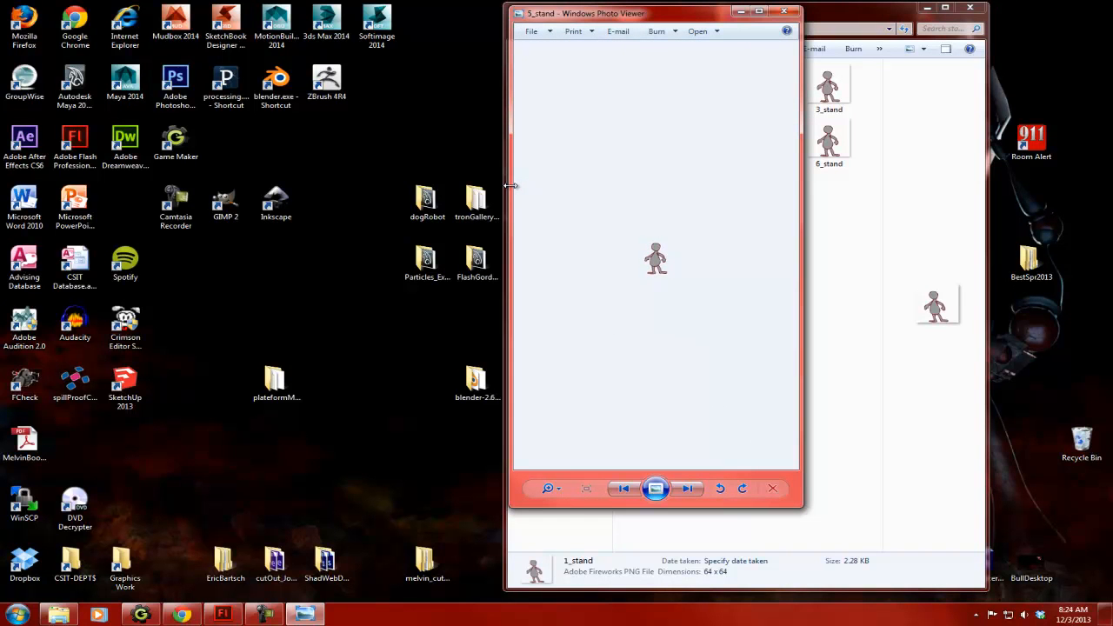
{"action": "left_click", "coordinate": [784, 13]}
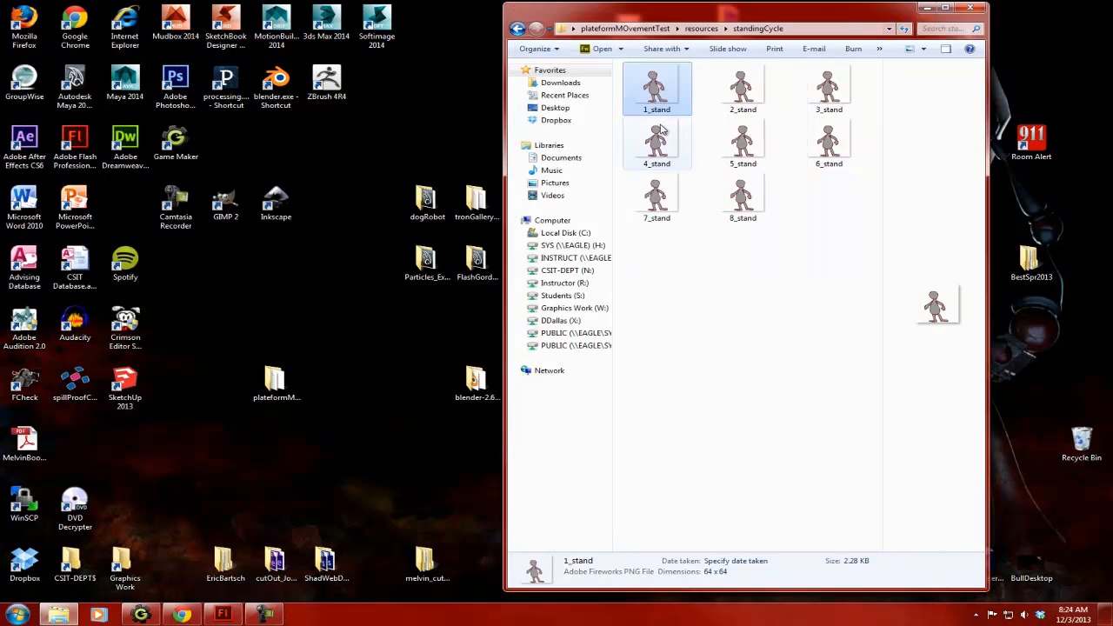
- Preview the walkCycle folder's images in sequence from 1_contact, looping through the cycle, and return to the resources folder
{"action": "left_click", "coordinate": [518, 28]}
{"action": "double_click", "coordinate": [742, 101]}
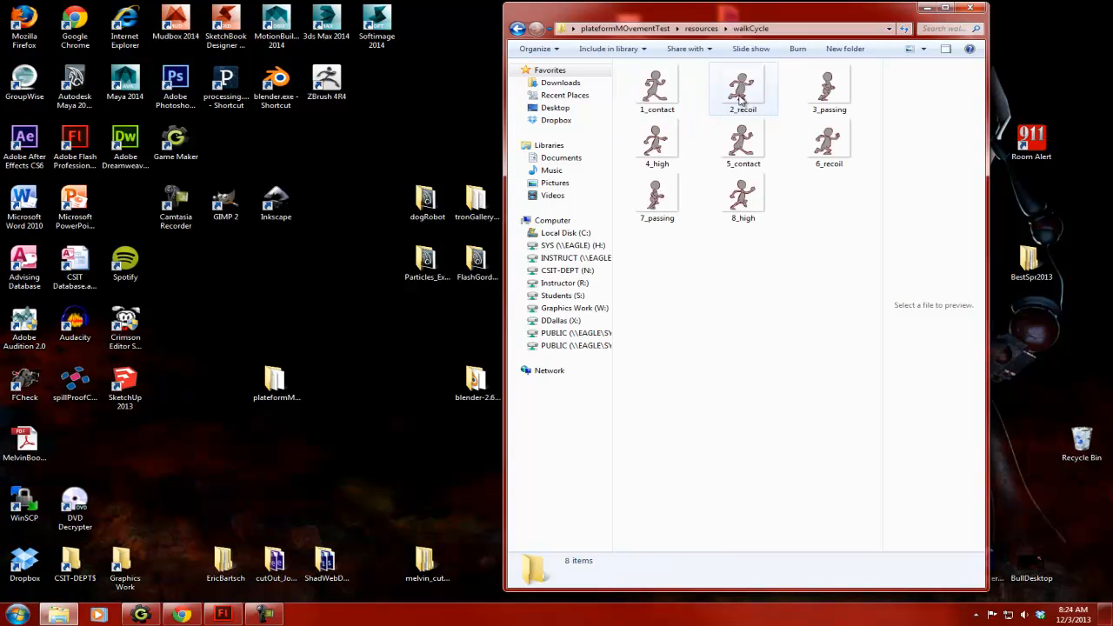
{"action": "right_click", "coordinate": [654, 80]}
{"action": "left_click", "coordinate": [510, 177]}
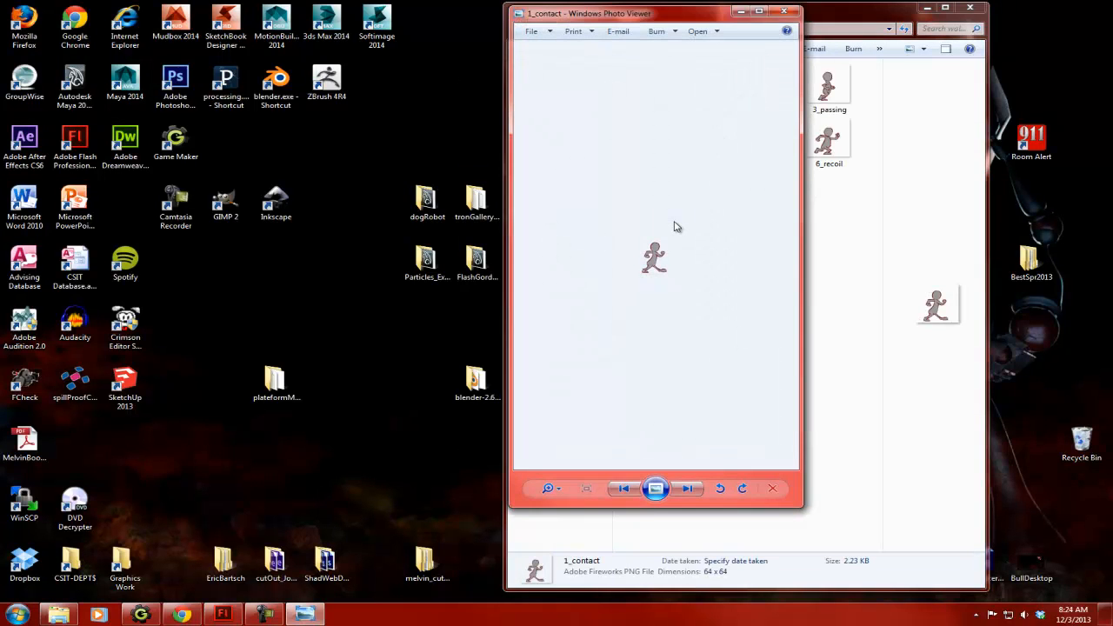
{"action": "key", "text": "Right"}
{"action": "key", "text": "Right"}
{"action": "key", "text": "Right"}
{"action": "key", "text": "Right"}
{"action": "key", "text": "Right"}
{"action": "key", "text": "Right"}
{"action": "key", "text": "Right"}
{"action": "key", "text": "Right"}
{"action": "key", "text": "Right"}
{"action": "key", "text": "Right"}
{"action": "key", "text": "Right"}
{"action": "key", "text": "Right"}
{"action": "key", "text": "Right"}
{"action": "key", "text": "Right"}
{"action": "key", "text": "Right"}
{"action": "key", "text": "Right"}
{"action": "key", "text": "Right"}
{"action": "key", "text": "Right"}
{"action": "key", "text": "Right"}
{"action": "key", "text": "Right"}
{"action": "key", "text": "Right"}
{"action": "key", "text": "Right"}
{"action": "key", "text": "Right"}
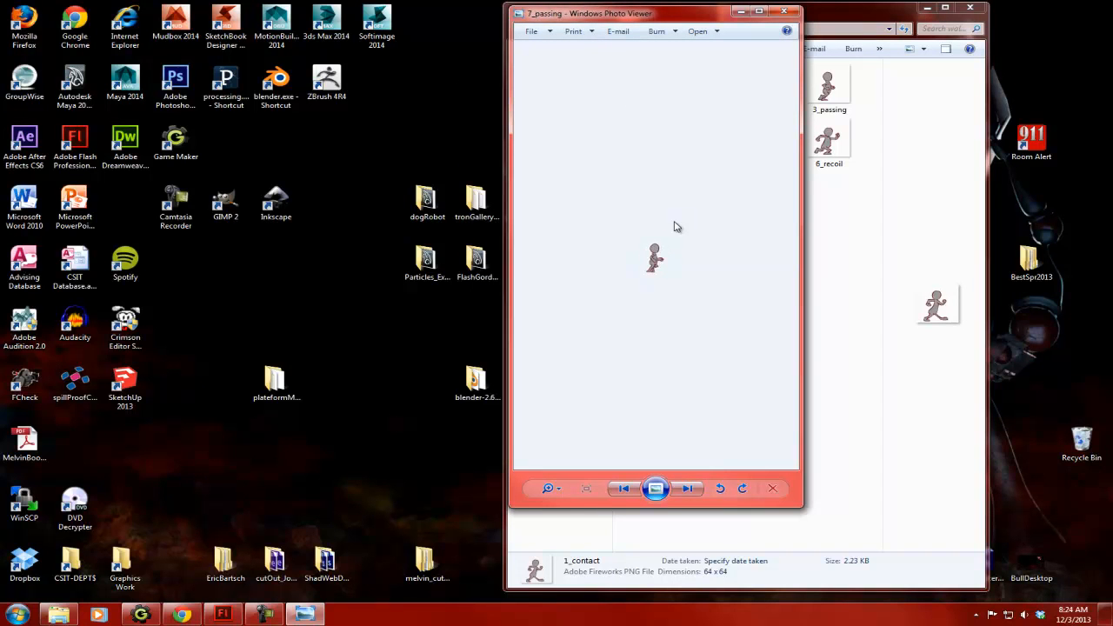
{"action": "key", "text": "Right"}
{"action": "key", "text": "Right"}
{"action": "key", "text": "Right"}
{"action": "key", "text": "Right"}
{"action": "key", "text": "Right"}
{"action": "key", "text": "Right"}
{"action": "key", "text": "Right"}
{"action": "key", "text": "Right"}
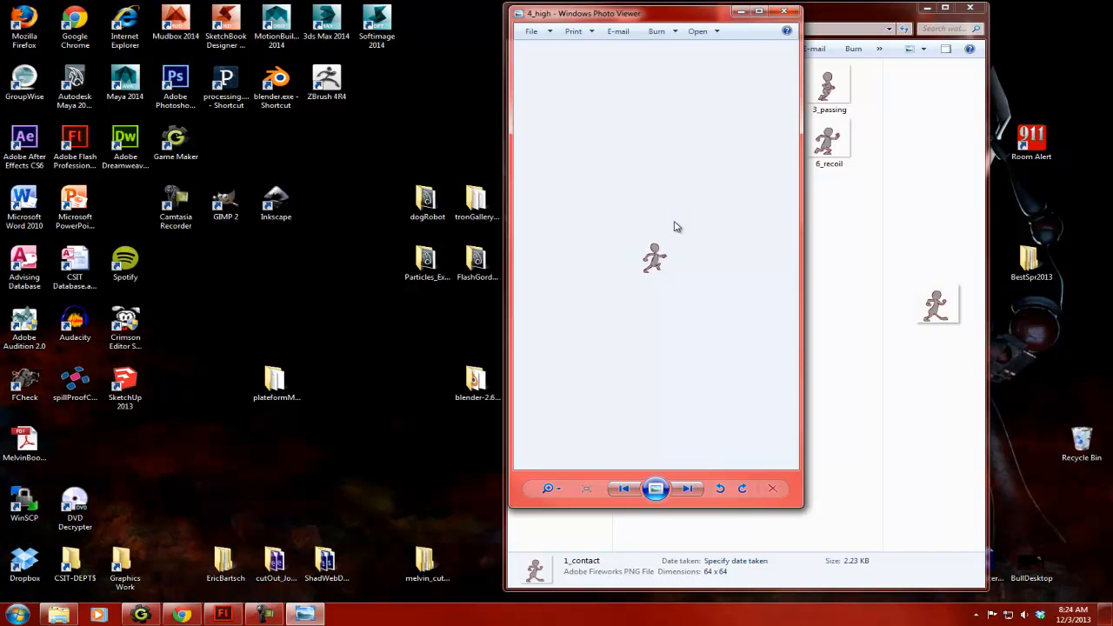
{"action": "key", "text": "Right"}
{"action": "key", "text": "Right"}
{"action": "key", "text": "Right"}
{"action": "key", "text": "Right"}
{"action": "key", "text": "Right"}
{"action": "key", "text": "Right"}
{"action": "key", "text": "Right"}
{"action": "key", "text": "Right"}
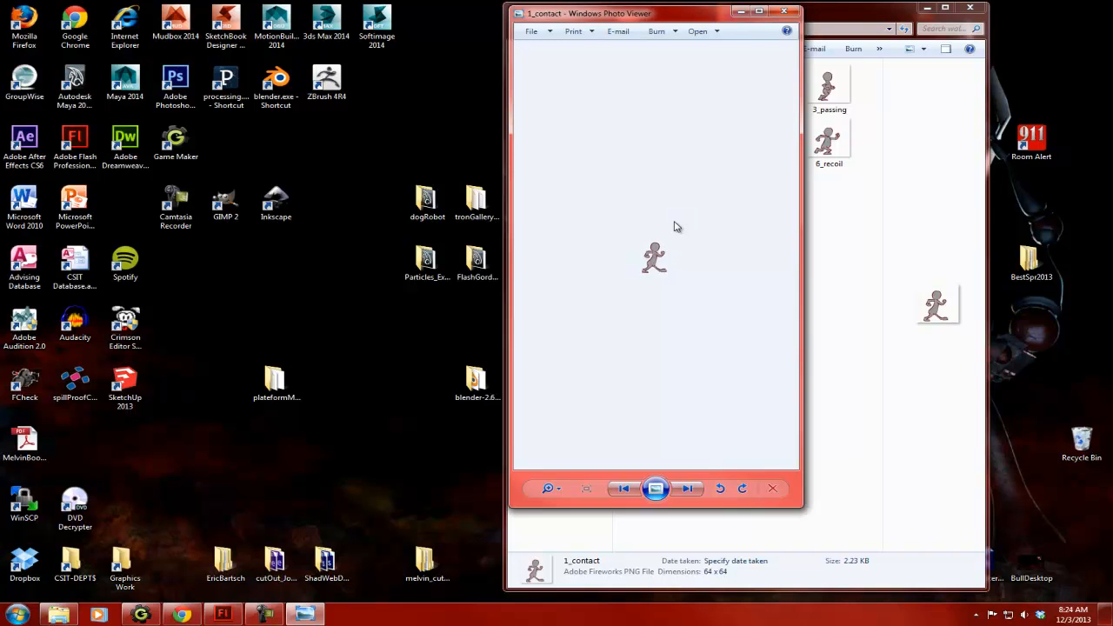
{"action": "left_click", "coordinate": [786, 11]}
{"action": "left_click", "coordinate": [517, 29]}
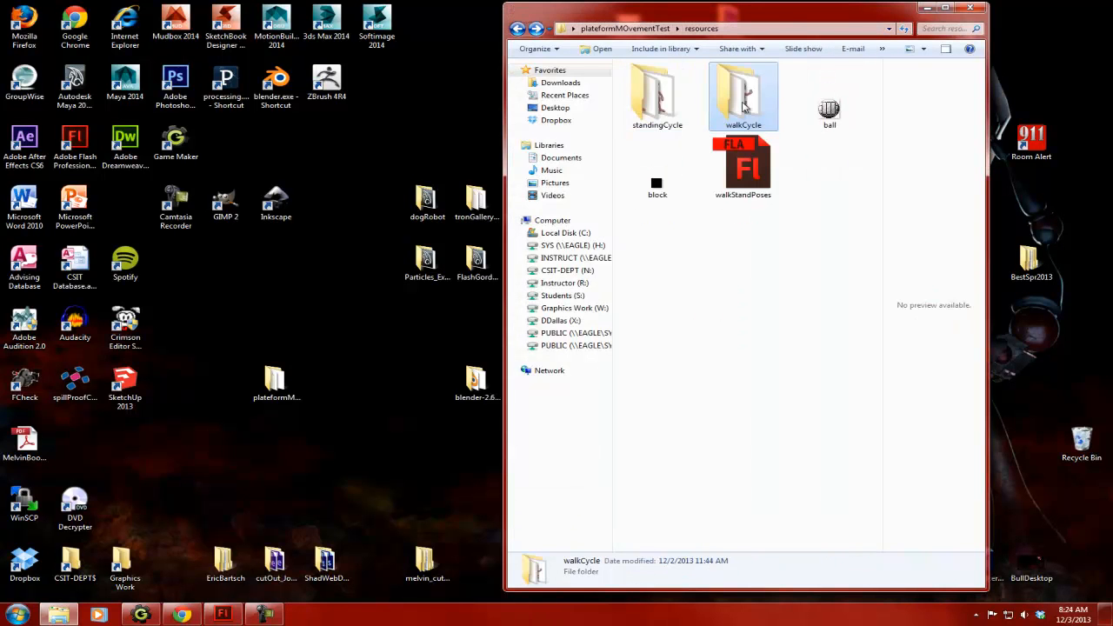
- Switch to Game Maker, open the spr_stand sprite in the Sprite Editor, and move and resize the editor beside its properties
{"action": "left_click", "coordinate": [926, 9]}
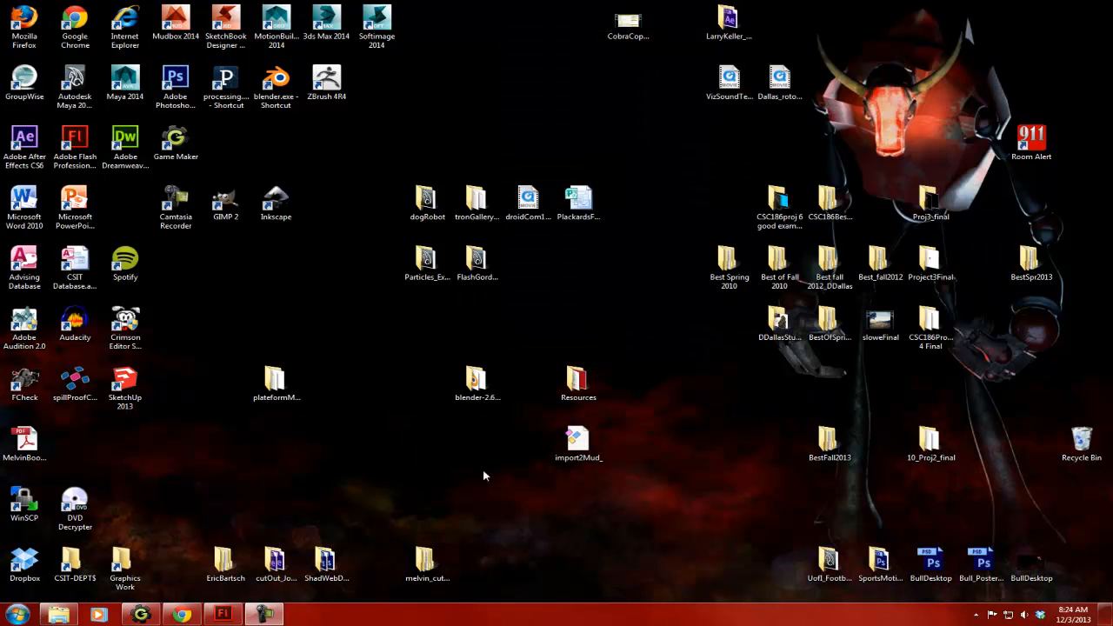
{"action": "left_click", "coordinate": [142, 617]}
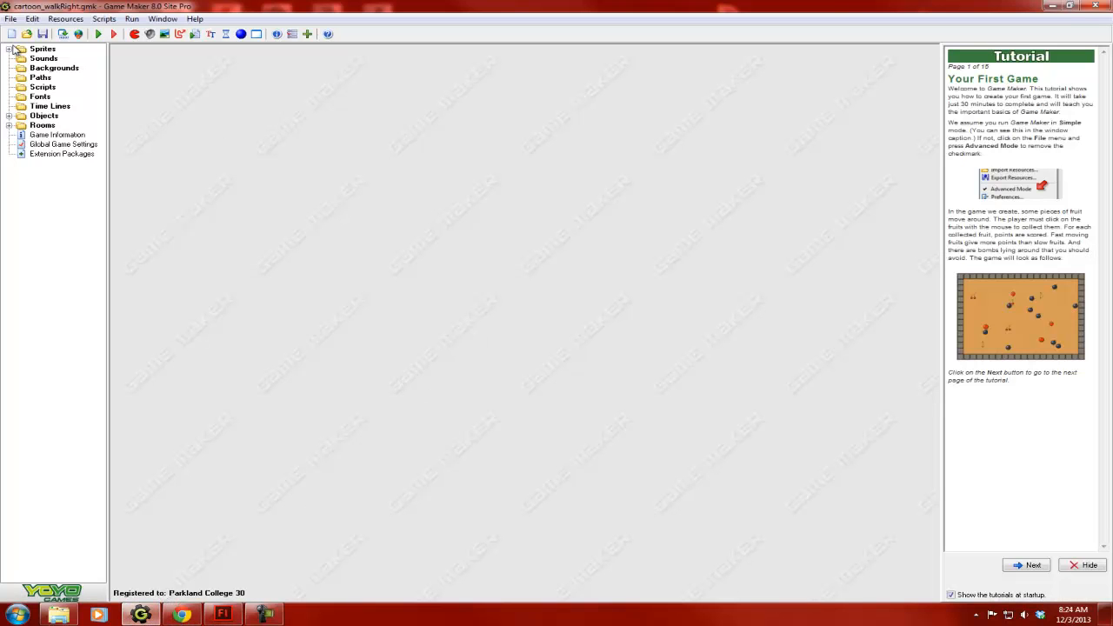
{"action": "left_click", "coordinate": [10, 49]}
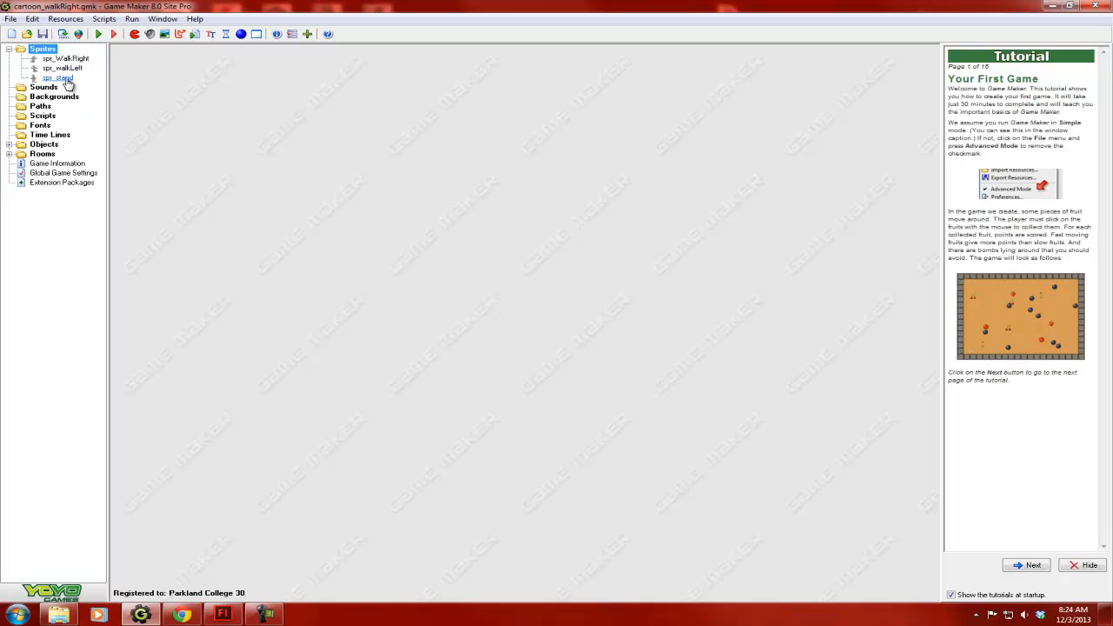
{"action": "double_click", "coordinate": [66, 80]}
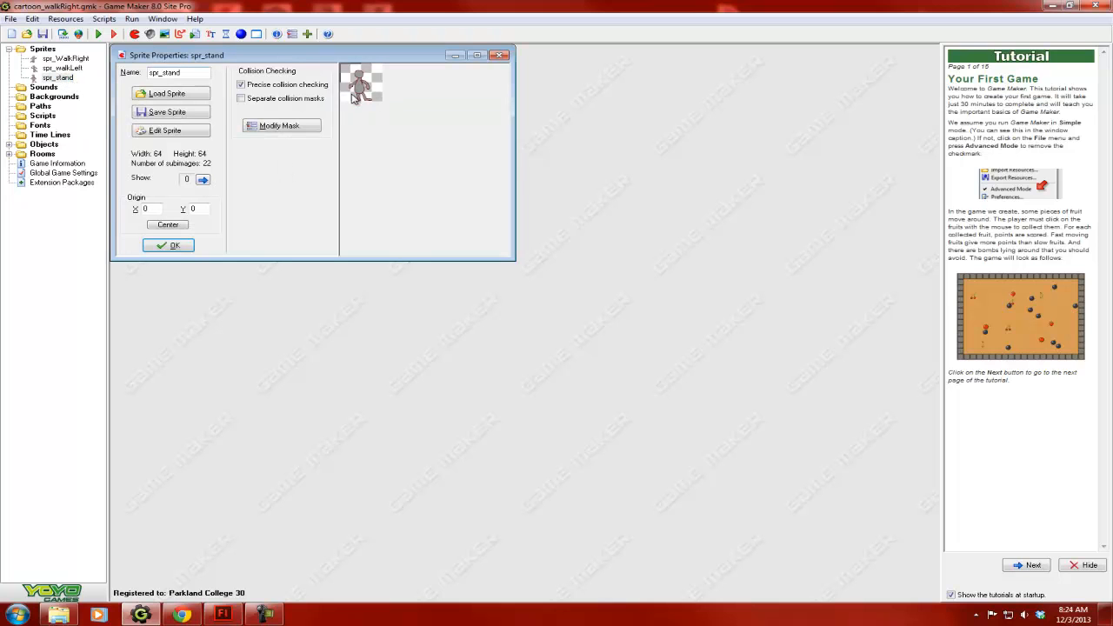
{"action": "left_click", "coordinate": [175, 133]}
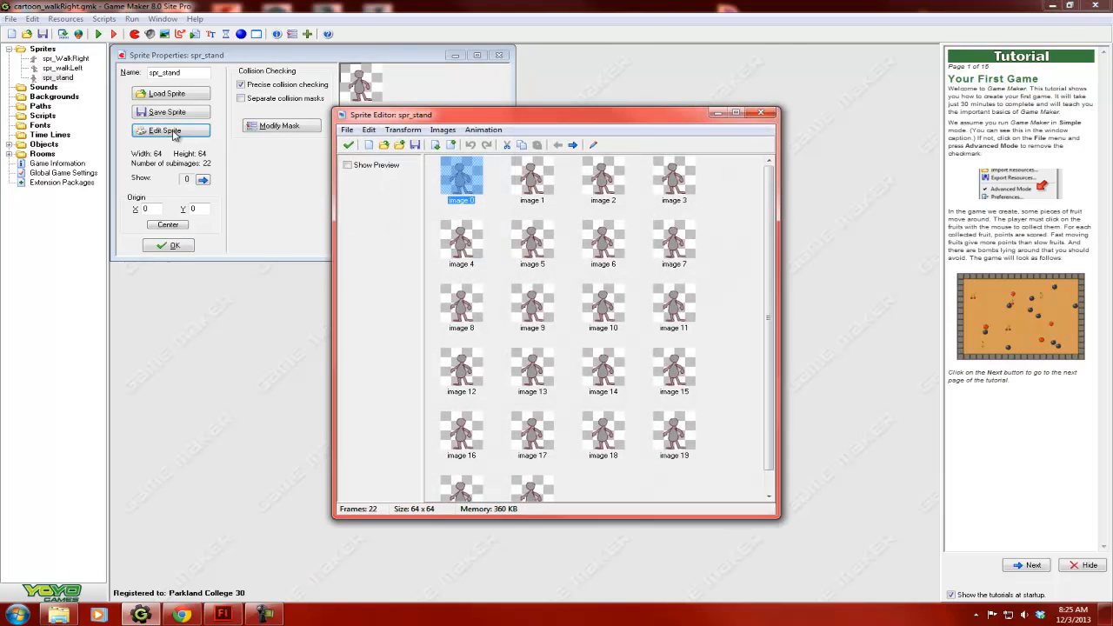
{"action": "left_click_drag", "start_coordinate": [566, 120], "coordinate": [760, 63]}
{"action": "left_click_drag", "start_coordinate": [973, 459], "coordinate": [934, 366]}
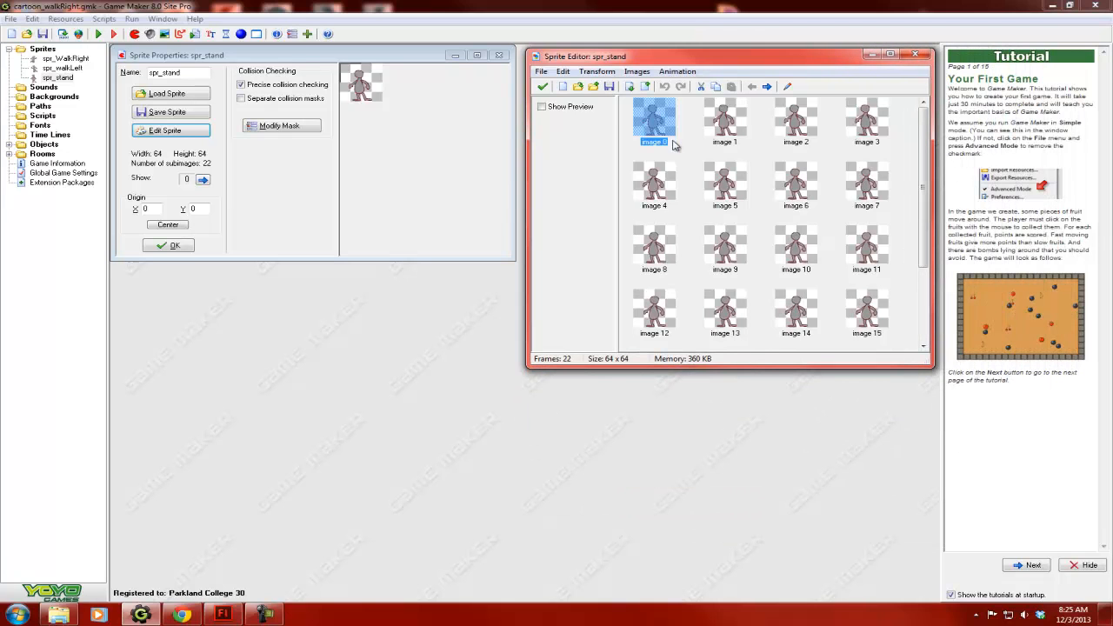
- Examine the spr_stand frames one after another, enlarging the editor to reach the last image
{"action": "left_click", "coordinate": [709, 120]}
{"action": "left_click", "coordinate": [767, 121]}
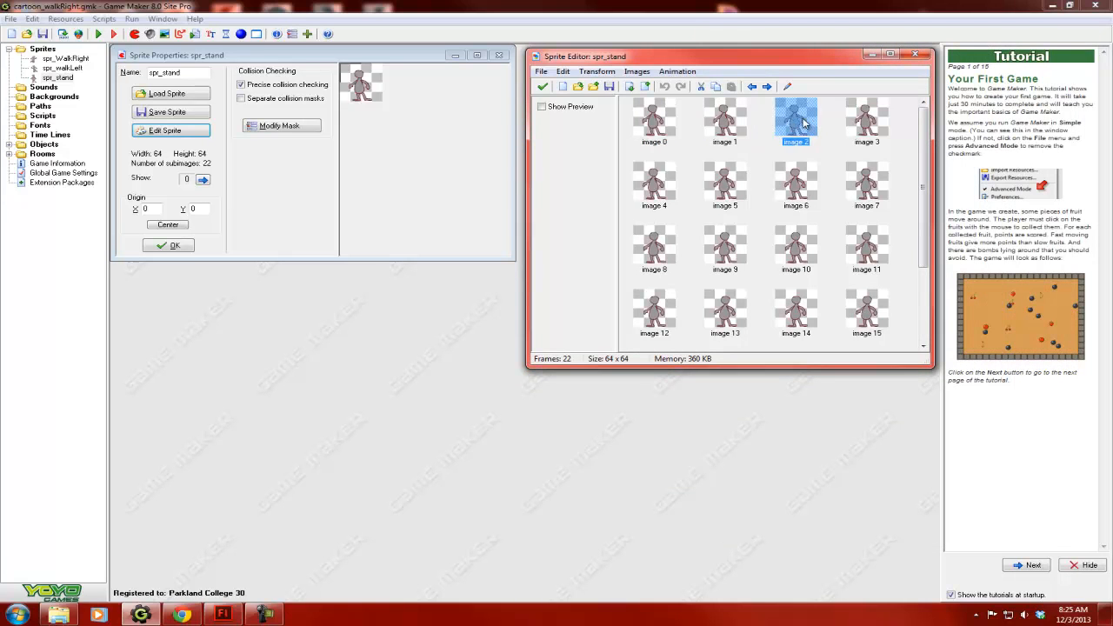
{"action": "left_click", "coordinate": [864, 124]}
{"action": "left_click", "coordinate": [658, 195]}
{"action": "left_click", "coordinate": [736, 188]}
{"action": "left_click", "coordinate": [813, 181]}
{"action": "left_click", "coordinate": [653, 248]}
{"action": "key", "text": "Right"}
{"action": "key", "text": "Right"}
{"action": "key", "text": "Right"}
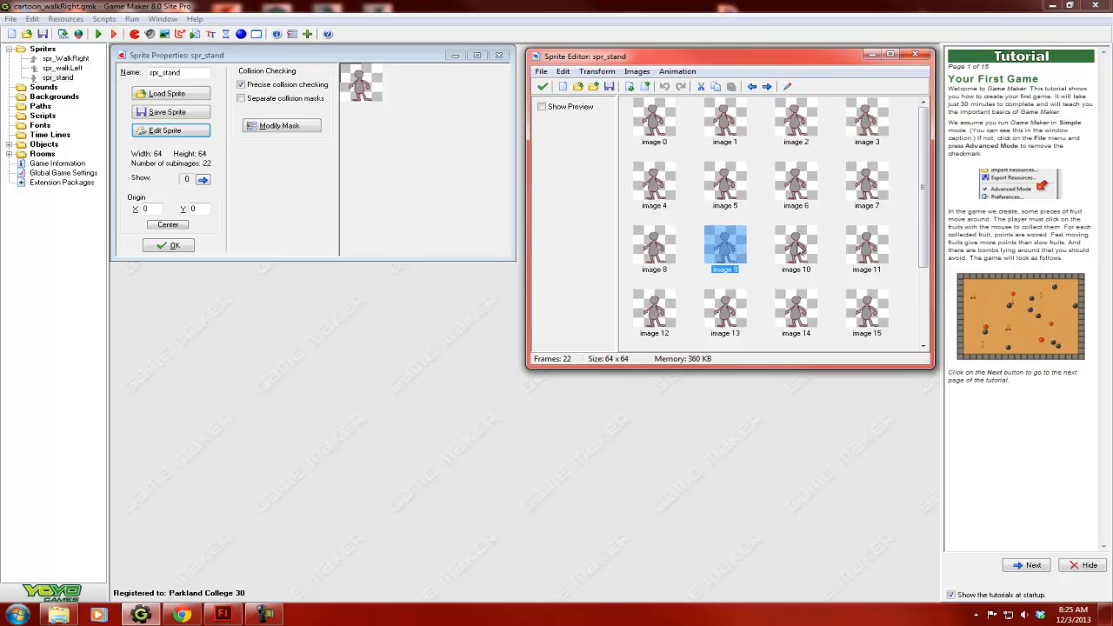
{"action": "left_click", "coordinate": [665, 320]}
{"action": "left_click", "coordinate": [725, 315]}
{"action": "left_click", "coordinate": [796, 315]}
{"action": "left_click", "coordinate": [857, 318]}
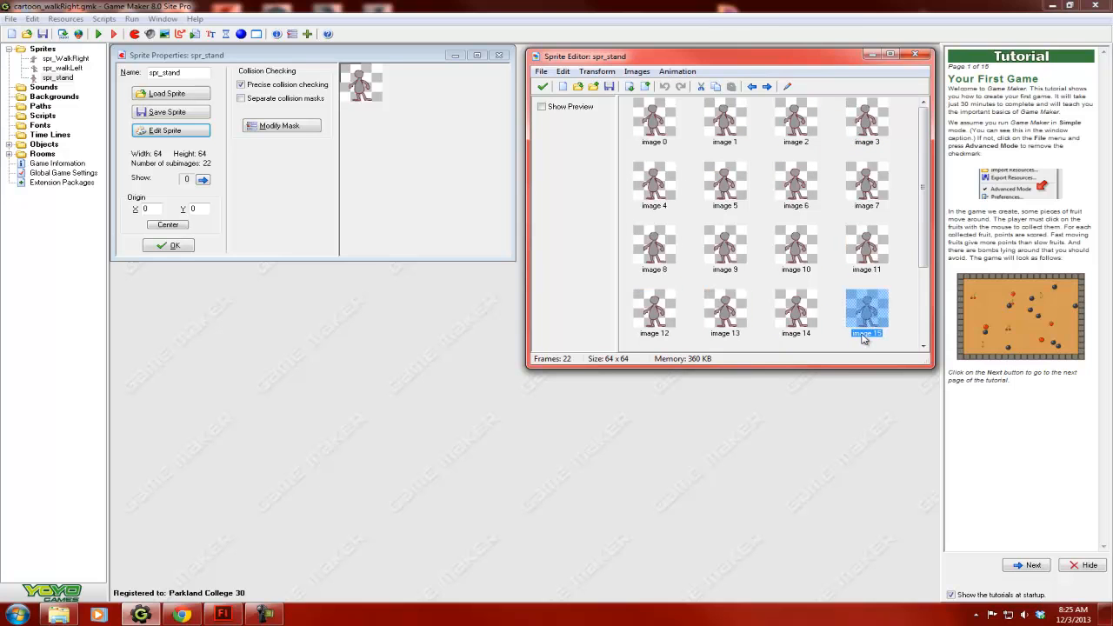
{"action": "left_click_drag", "start_coordinate": [855, 367], "coordinate": [858, 542]}
{"action": "left_click_drag", "start_coordinate": [931, 441], "coordinate": [893, 440]}
{"action": "scroll", "coordinate": [842, 388], "scroll_direction": "down", "scroll_amount": 1}
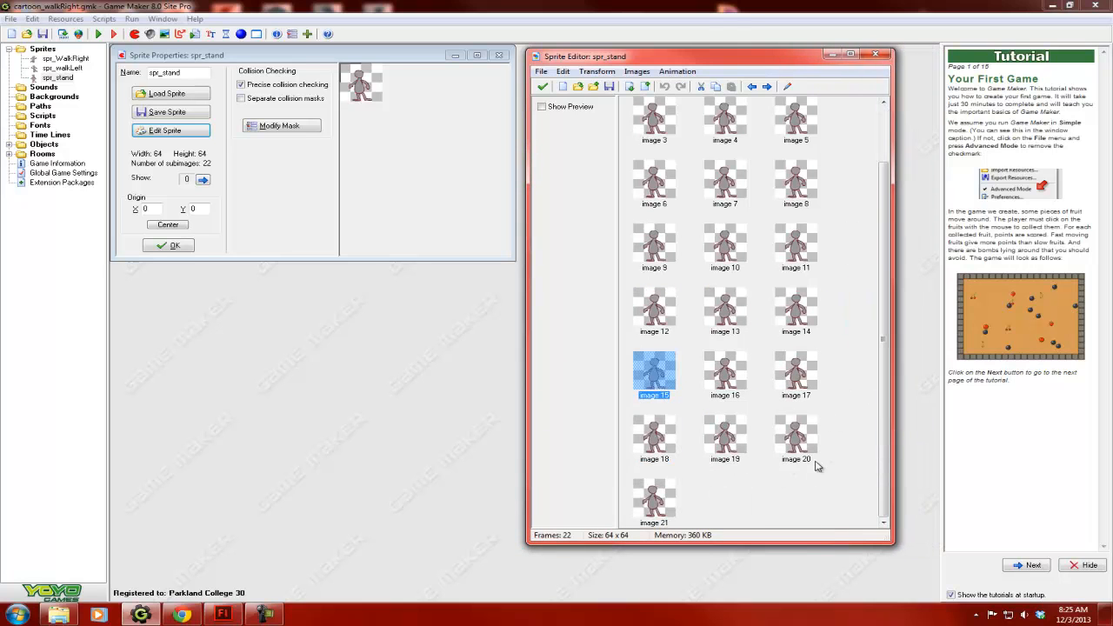
- Turn on the animation preview for spr_stand, check images 3 to 5, and widen and close the Sprite Editor with changes accepted
{"action": "left_click", "coordinate": [550, 108]}
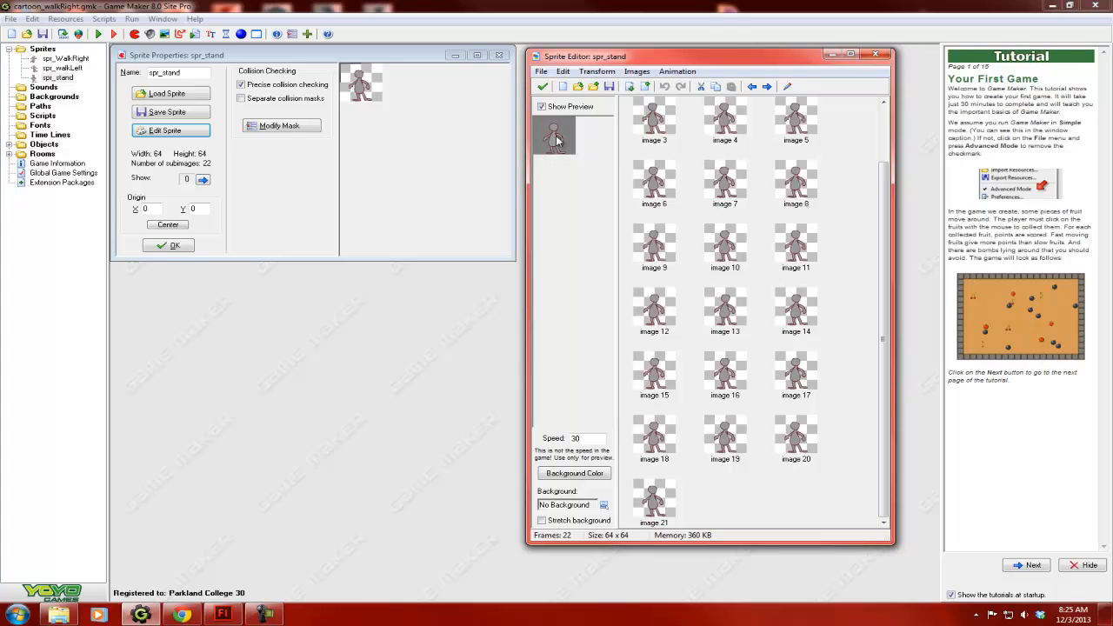
{"action": "left_click", "coordinate": [662, 128]}
{"action": "left_click", "coordinate": [716, 126]}
{"action": "left_click", "coordinate": [811, 126]}
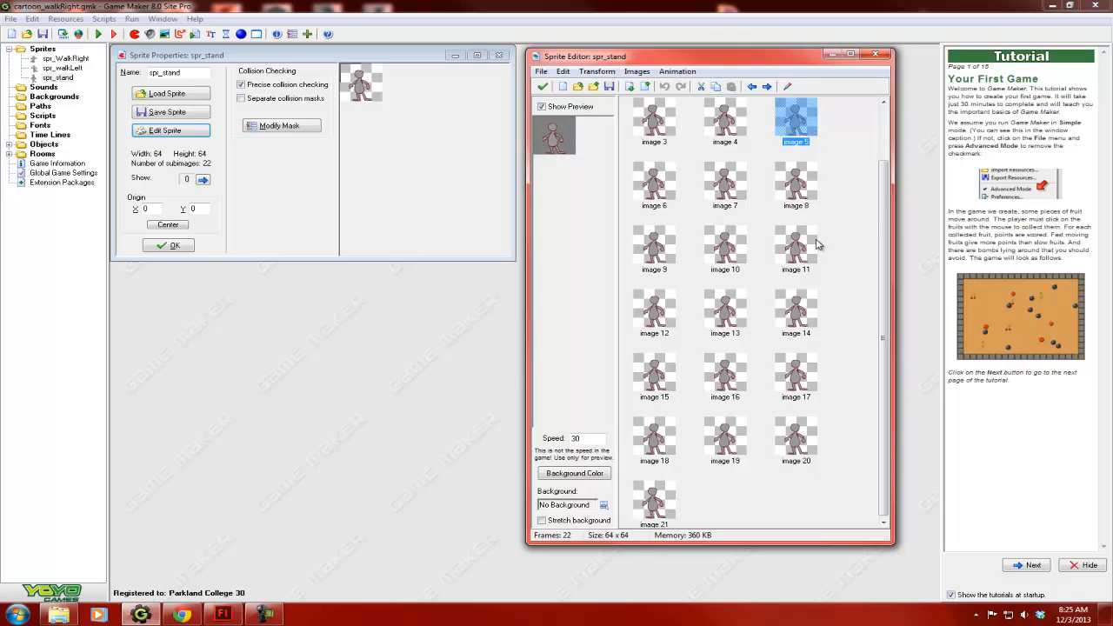
{"action": "left_click_drag", "start_coordinate": [894, 305], "coordinate": [920, 304]}
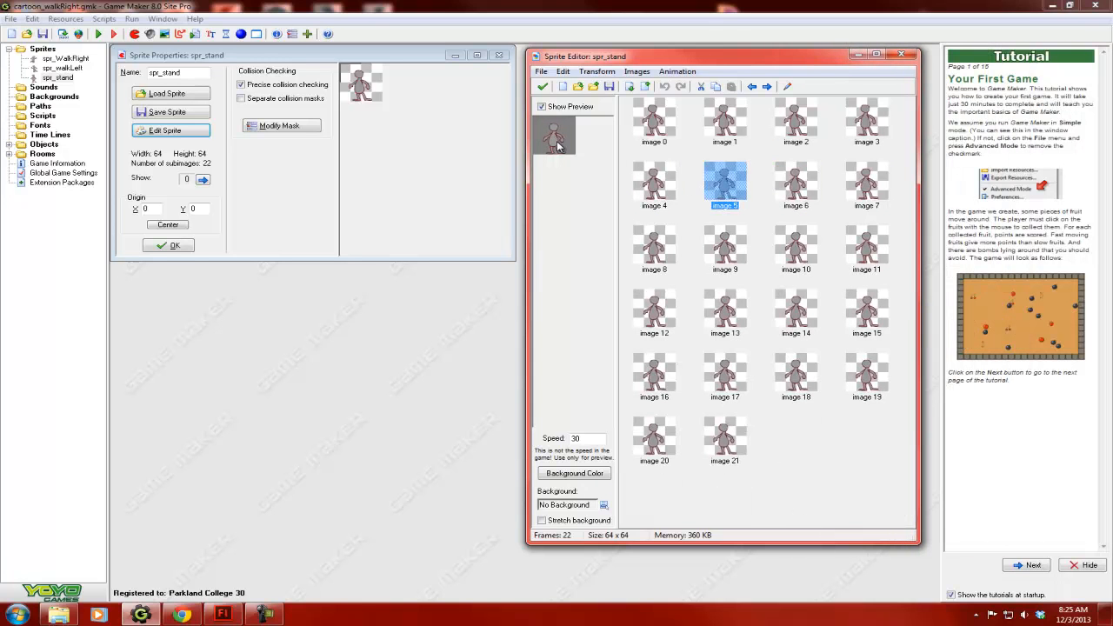
{"action": "left_click", "coordinate": [542, 87]}
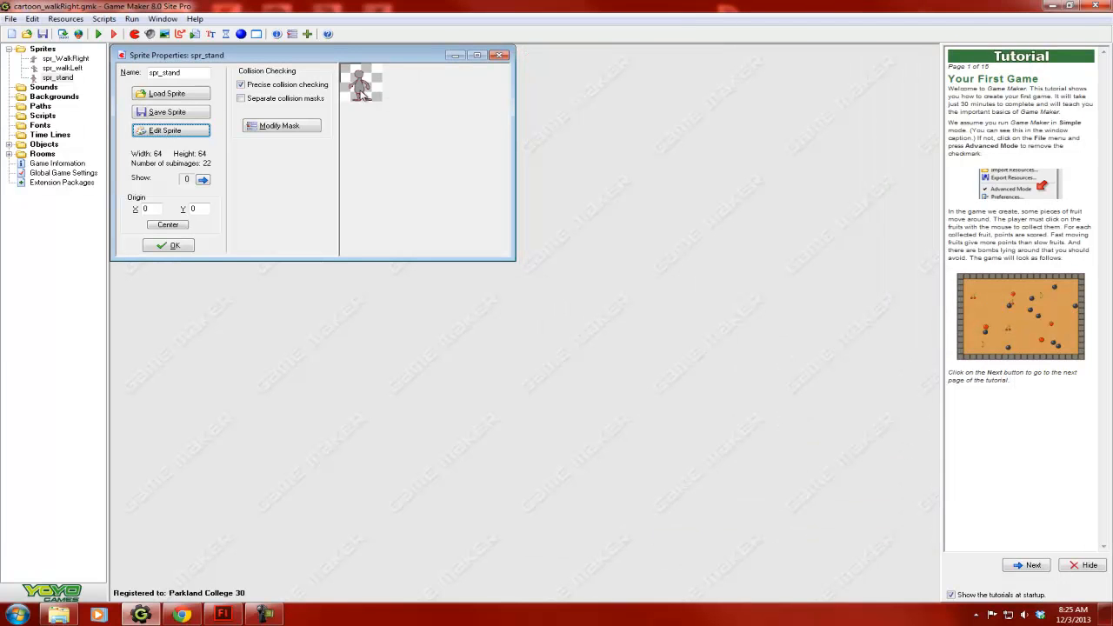
- Reopen the spr_stand frames for another look, and close both the editor and the sprite's properties
{"action": "left_click", "coordinate": [169, 132]}
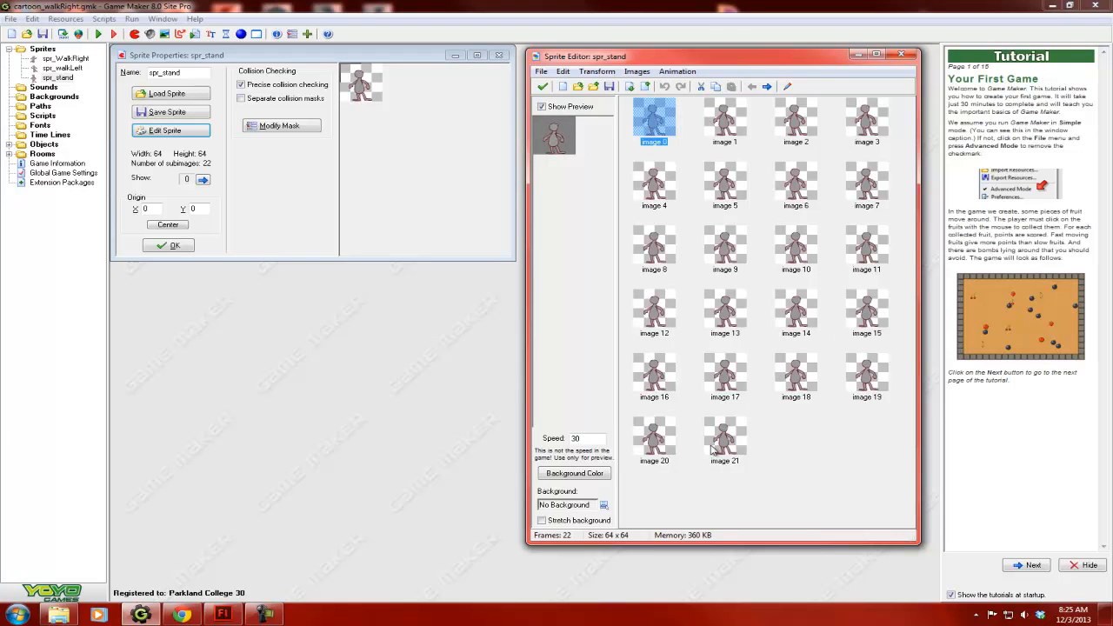
{"action": "left_click", "coordinate": [542, 87]}
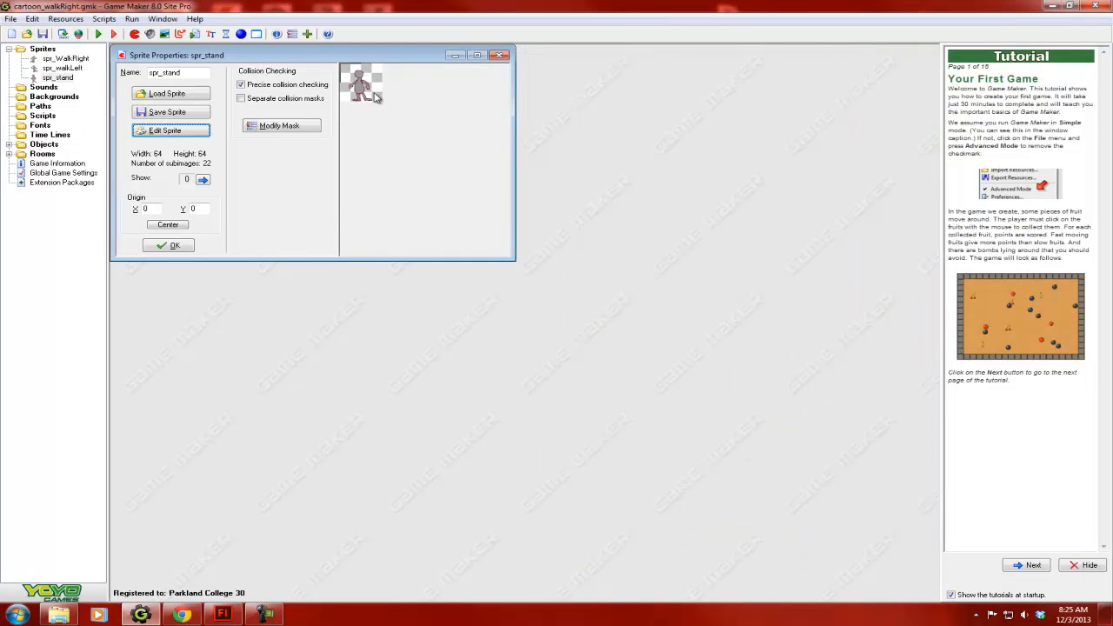
{"action": "left_click", "coordinate": [175, 246]}
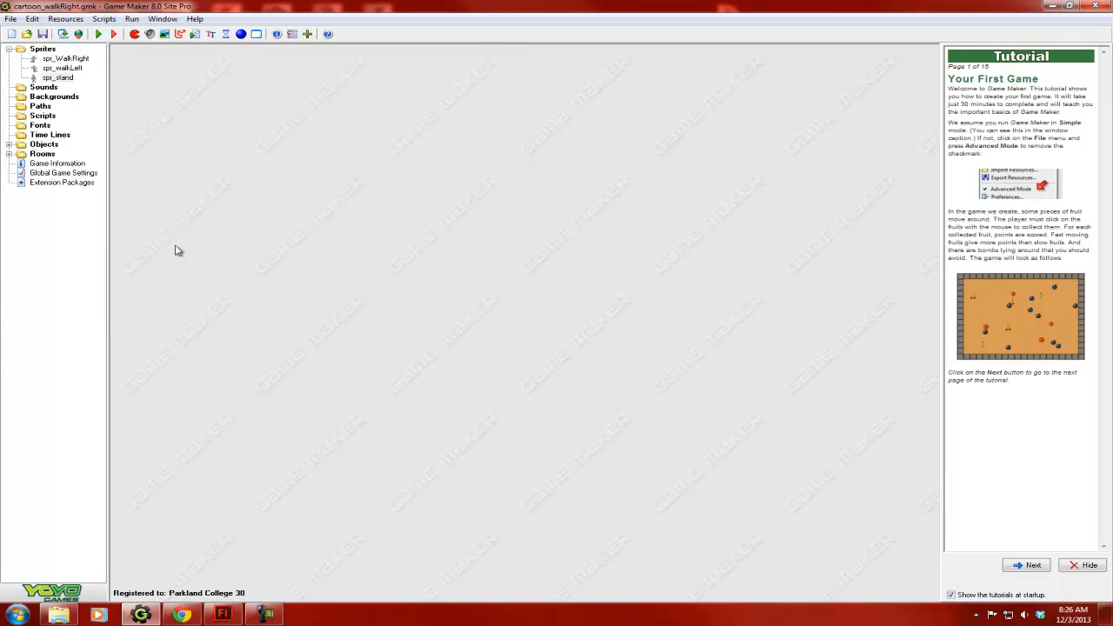
- Open the spr_walkLeft sprite's frames in the Sprite Editor
{"action": "double_click", "coordinate": [63, 69]}
{"action": "left_click", "coordinate": [185, 147]}
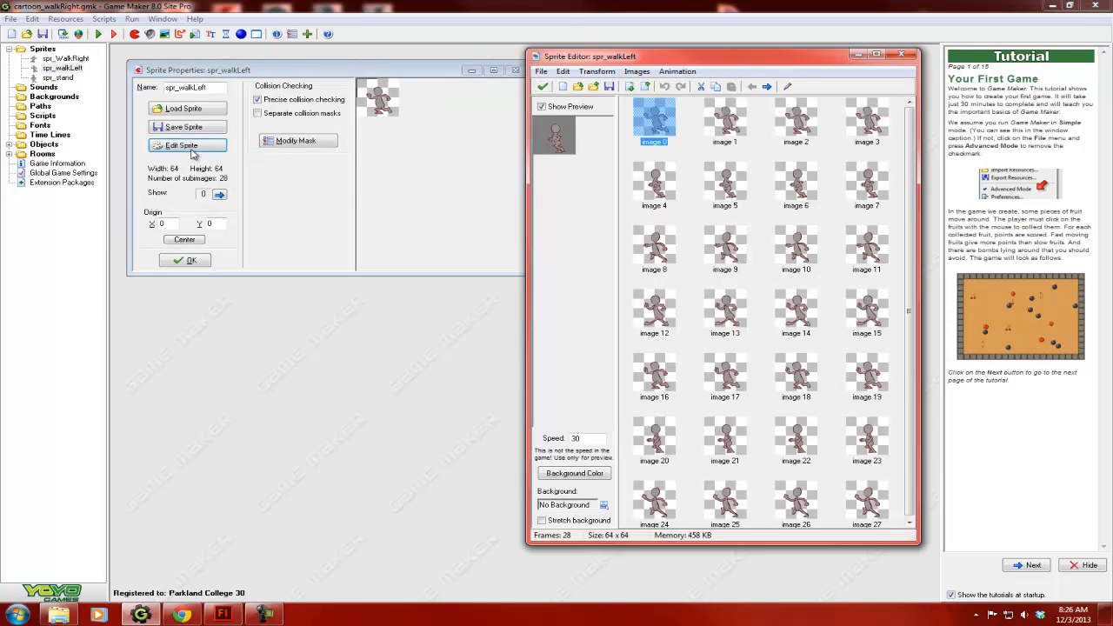
- Examine the spr_walkLeft frames, repositioning and resizing the Sprite Editor, and close it with changes accepted
{"action": "left_click_drag", "start_coordinate": [751, 62], "coordinate": [549, 21]}
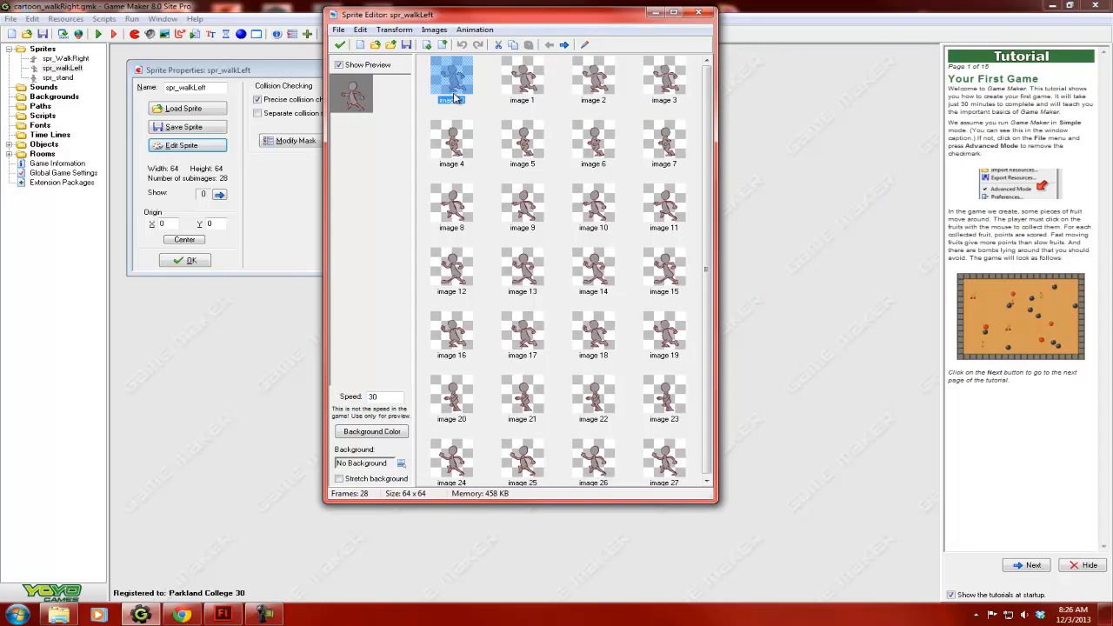
{"action": "left_click_drag", "start_coordinate": [715, 403], "coordinate": [831, 391]}
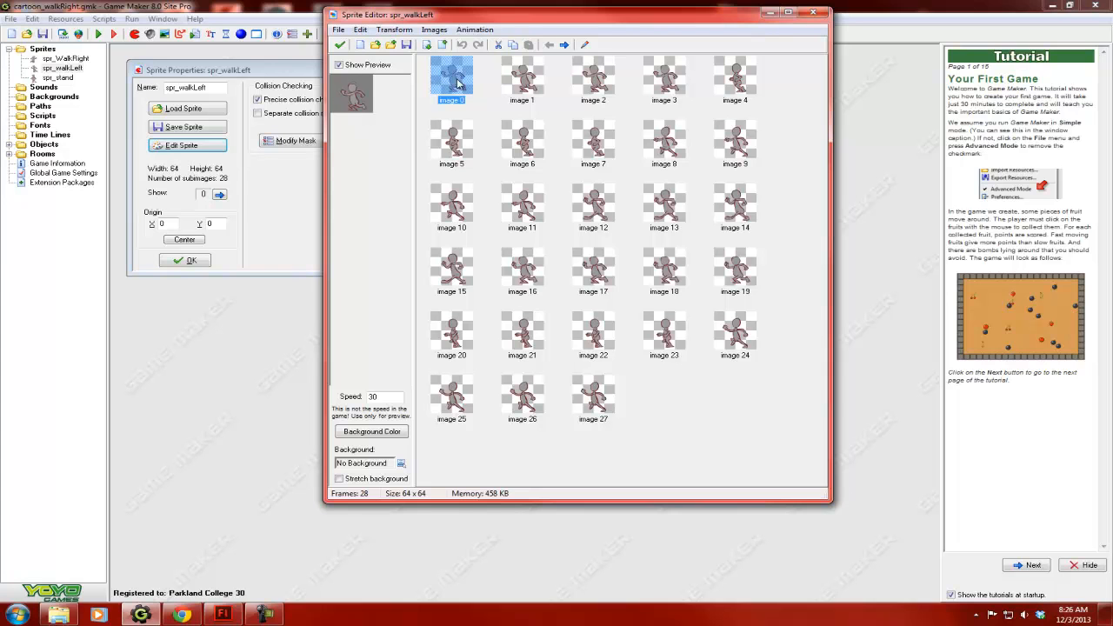
{"action": "left_click_drag", "start_coordinate": [830, 394], "coordinate": [678, 391]}
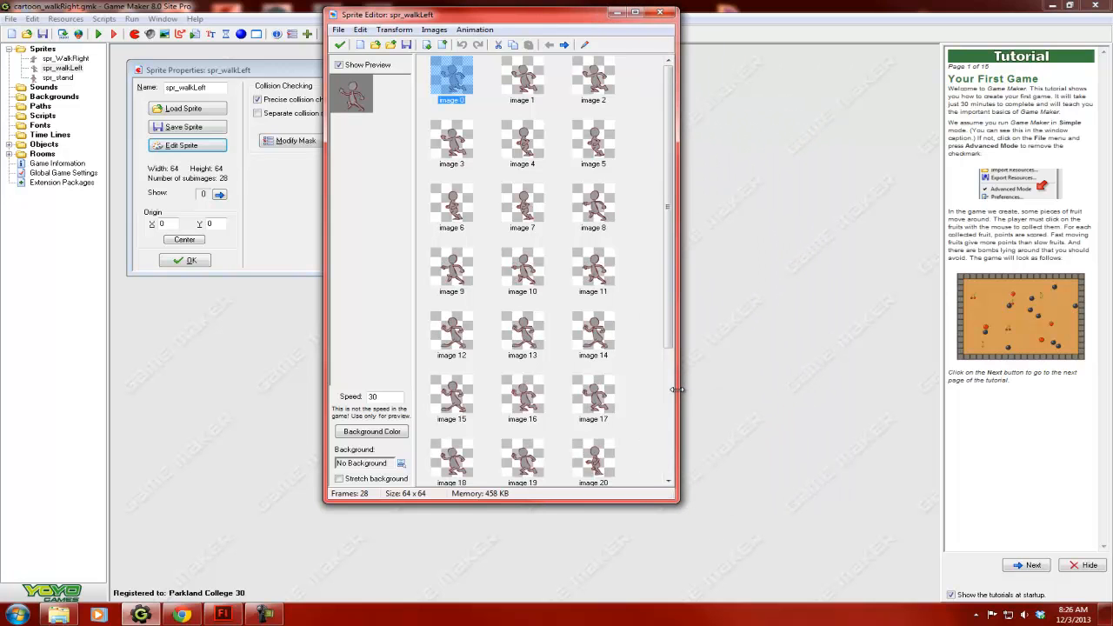
{"action": "scroll", "coordinate": [559, 358], "scroll_direction": "up", "scroll_amount": 3}
{"action": "left_click", "coordinate": [339, 45]}
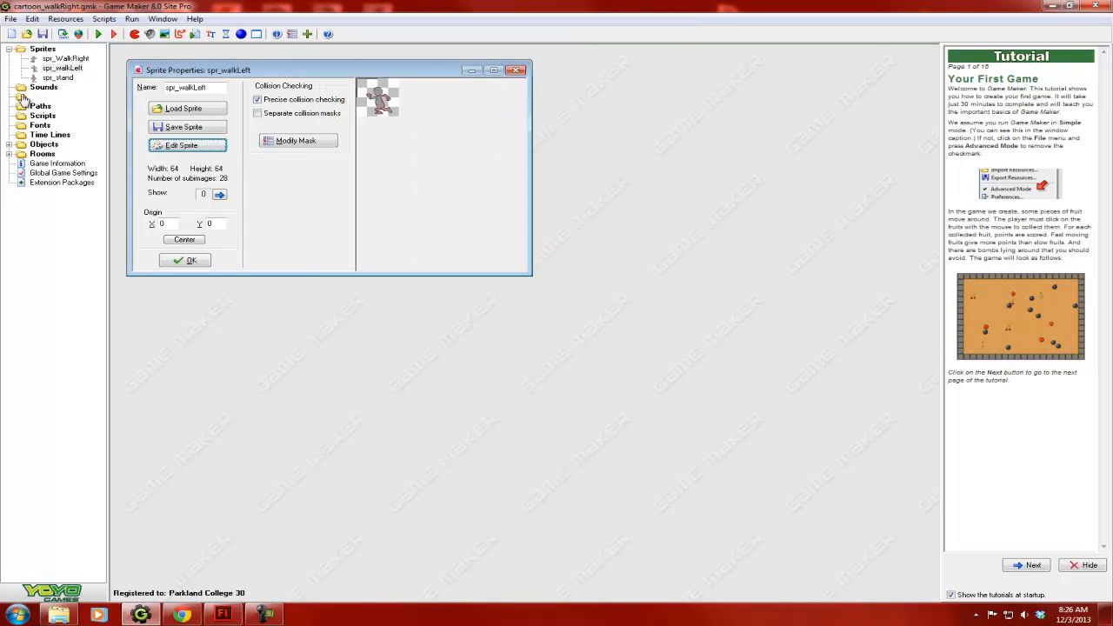
- Open the spr_WalkRight frames for a look, and close the editor and the properties of both walking sprites
{"action": "double_click", "coordinate": [65, 58]}
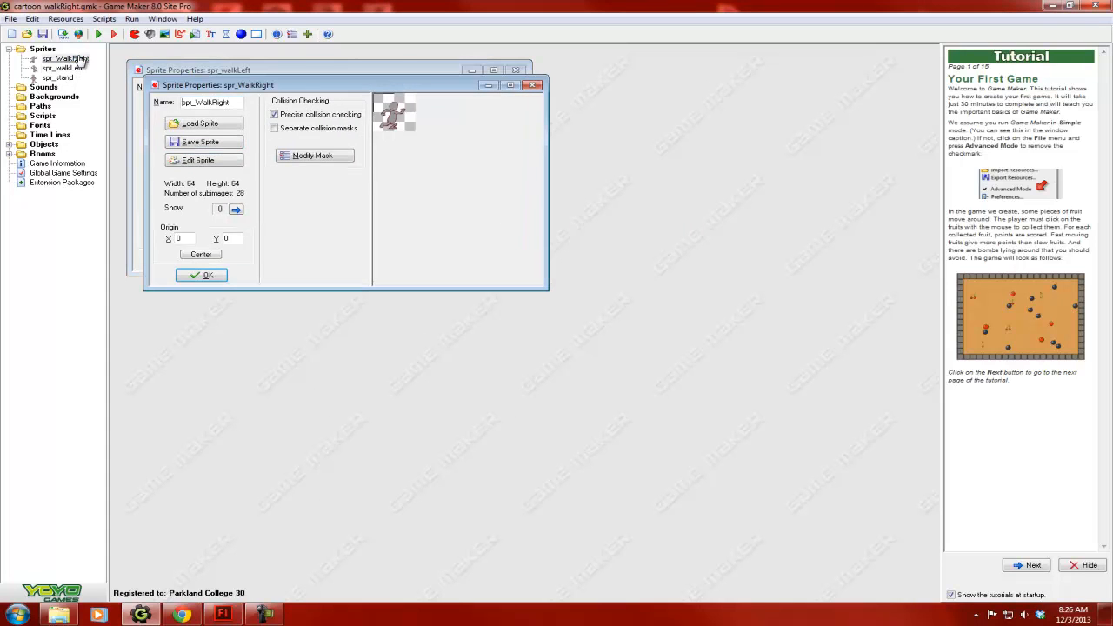
{"action": "left_click", "coordinate": [217, 157]}
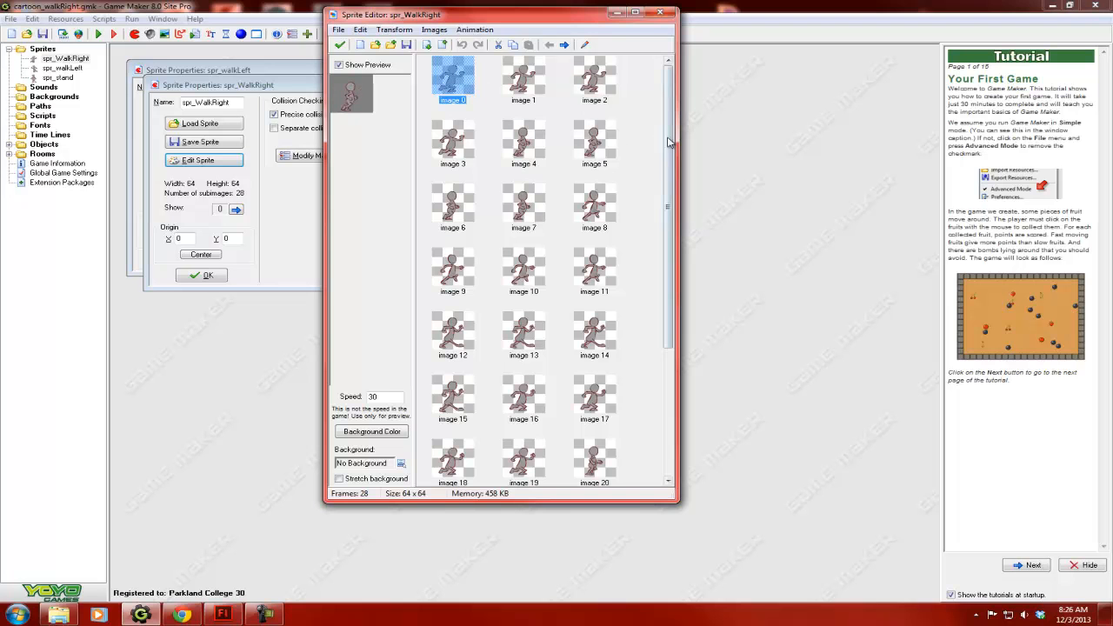
{"action": "left_click_drag", "start_coordinate": [672, 125], "coordinate": [675, 96]}
{"action": "left_click", "coordinate": [660, 12]}
{"action": "left_click", "coordinate": [214, 278]}
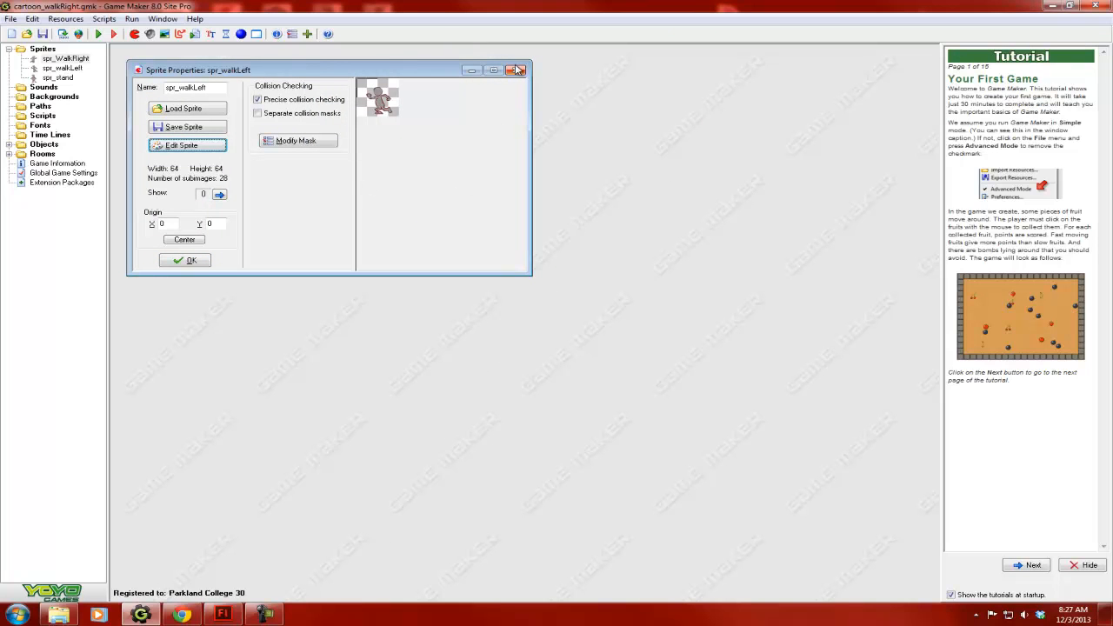
{"action": "left_click", "coordinate": [195, 261]}
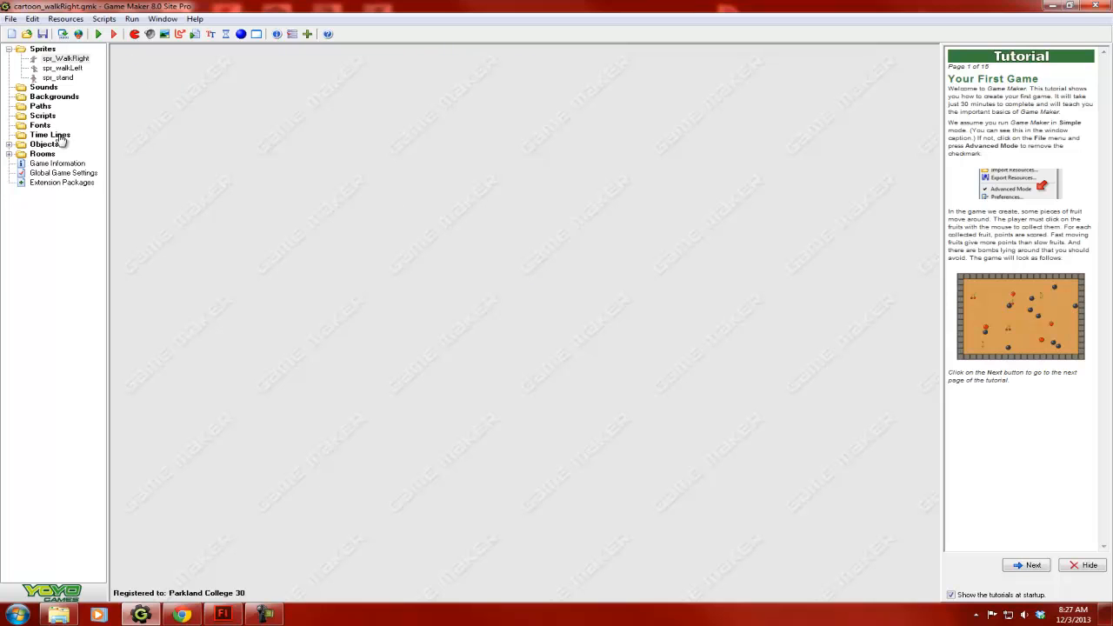
- Open the properties of object_Toon from the Objects group and reposition its window
{"action": "left_click", "coordinate": [10, 144]}
{"action": "left_click", "coordinate": [44, 144]}
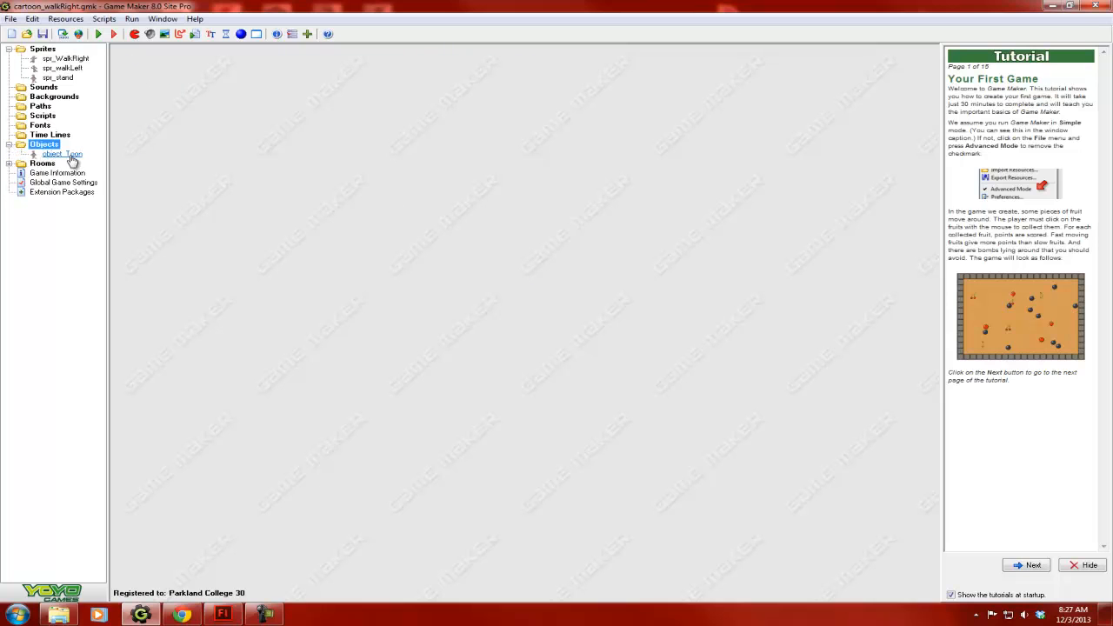
{"action": "double_click", "coordinate": [63, 154]}
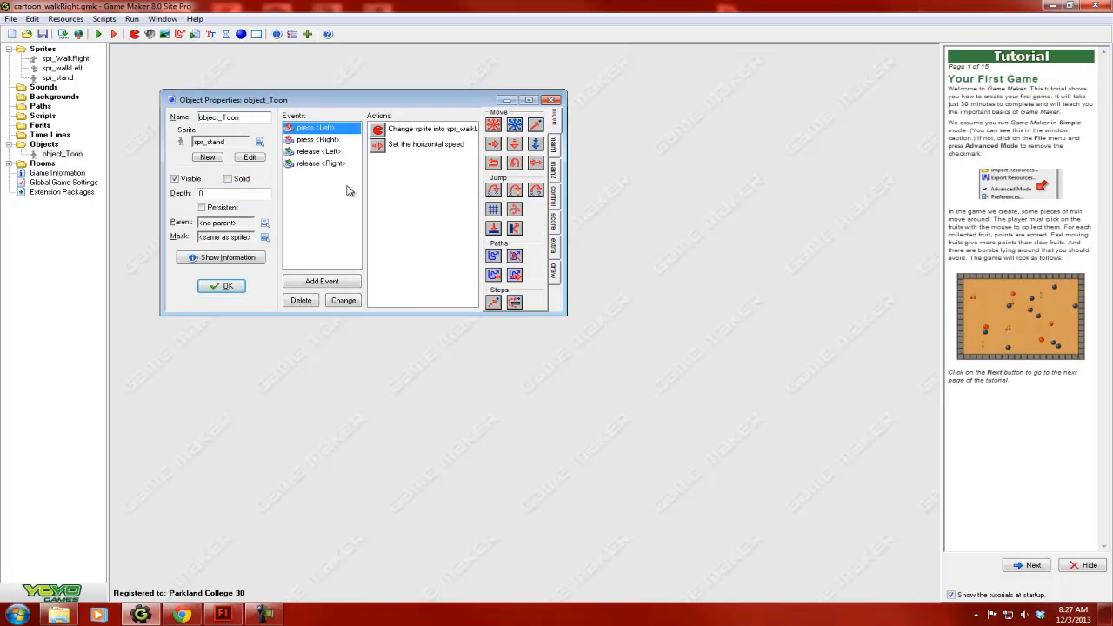
{"action": "left_click_drag", "start_coordinate": [393, 105], "coordinate": [357, 70]}
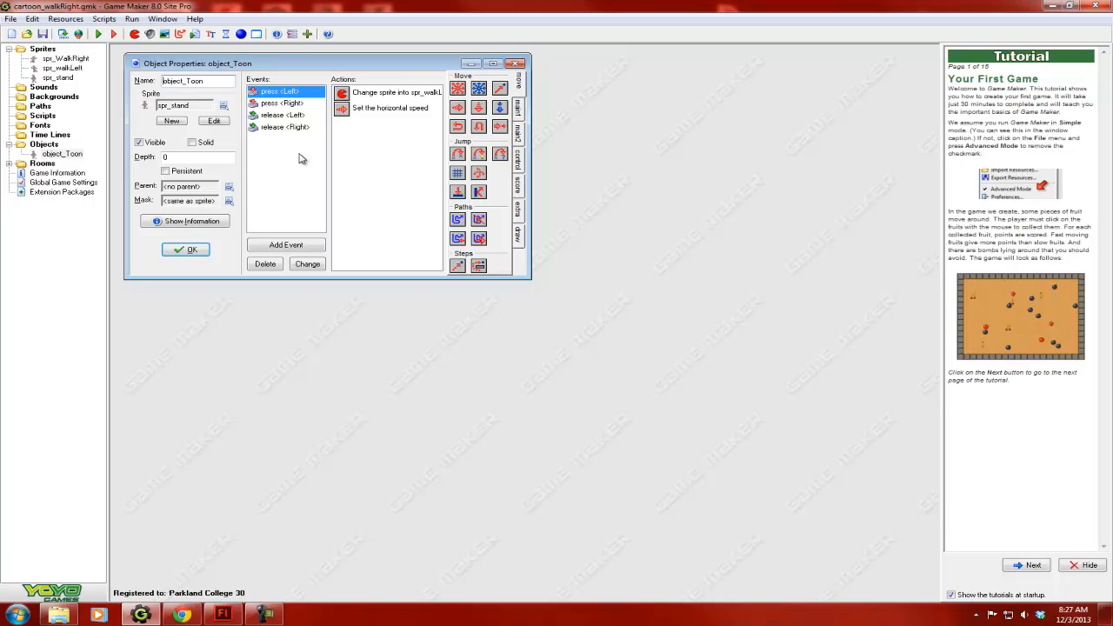
- Add a Keyboard <Left> event to object_Toon and delete that empty event again
{"action": "left_click", "coordinate": [295, 248]}
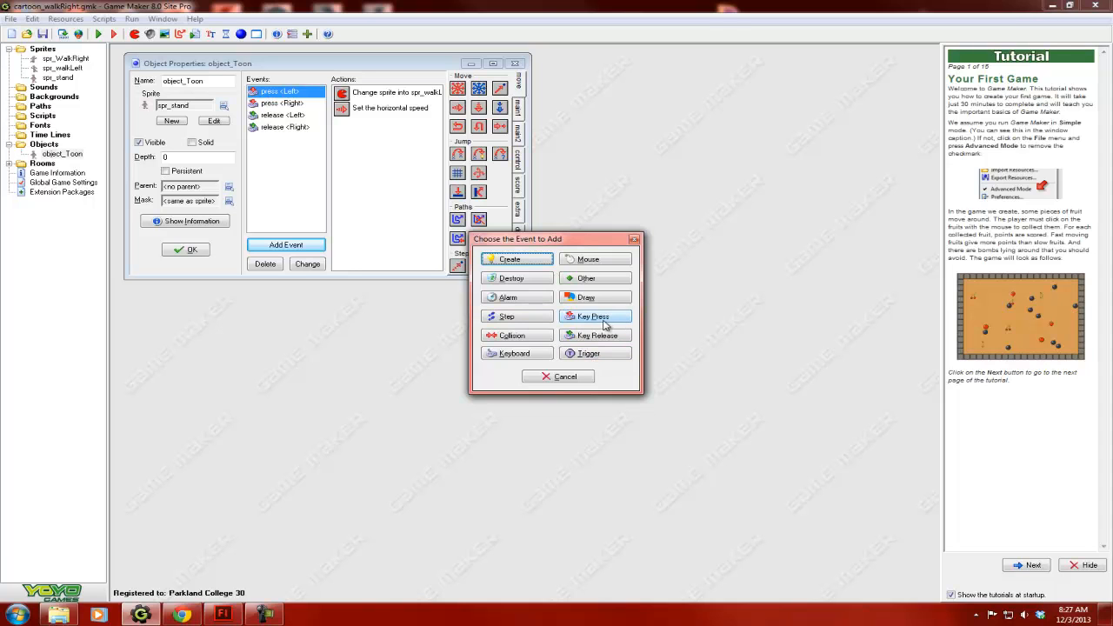
{"action": "left_click", "coordinate": [521, 355]}
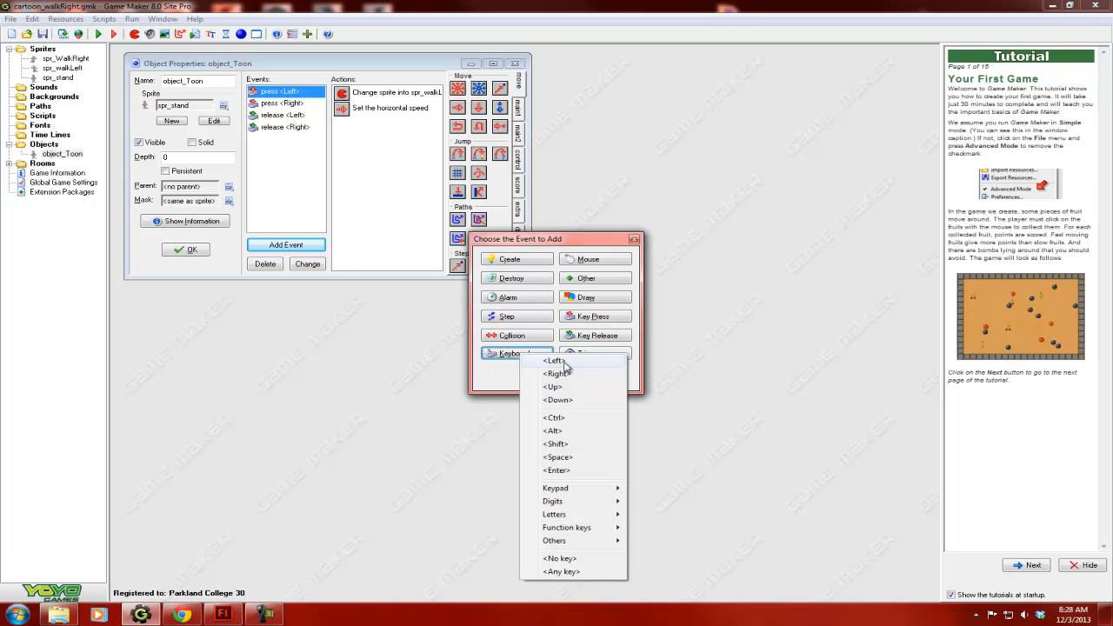
{"action": "left_click", "coordinate": [561, 362]}
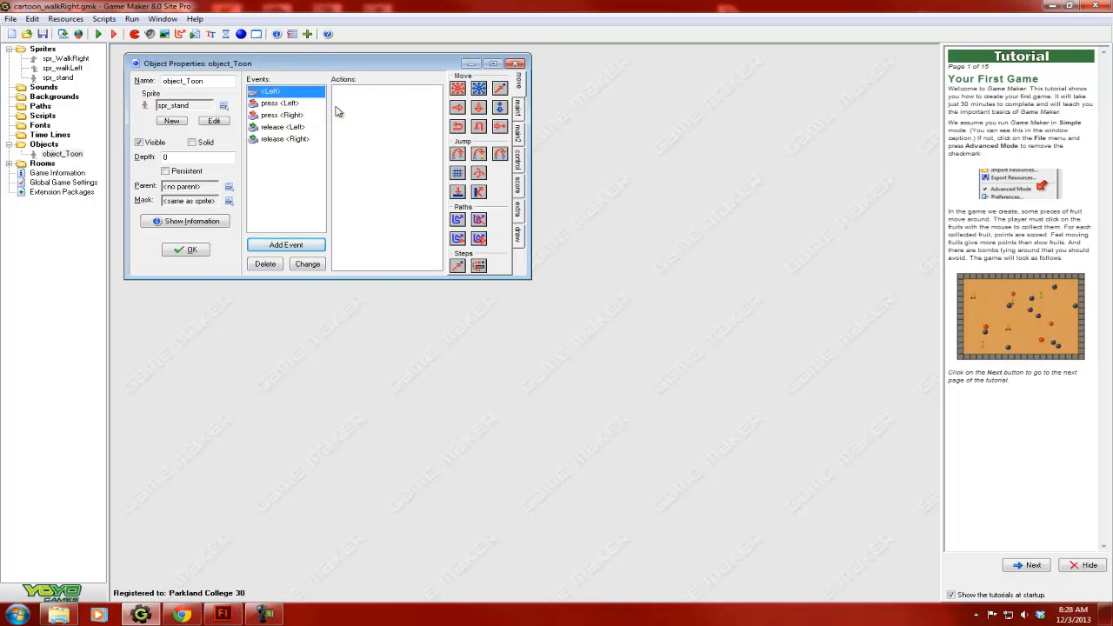
{"action": "left_click", "coordinate": [373, 100]}
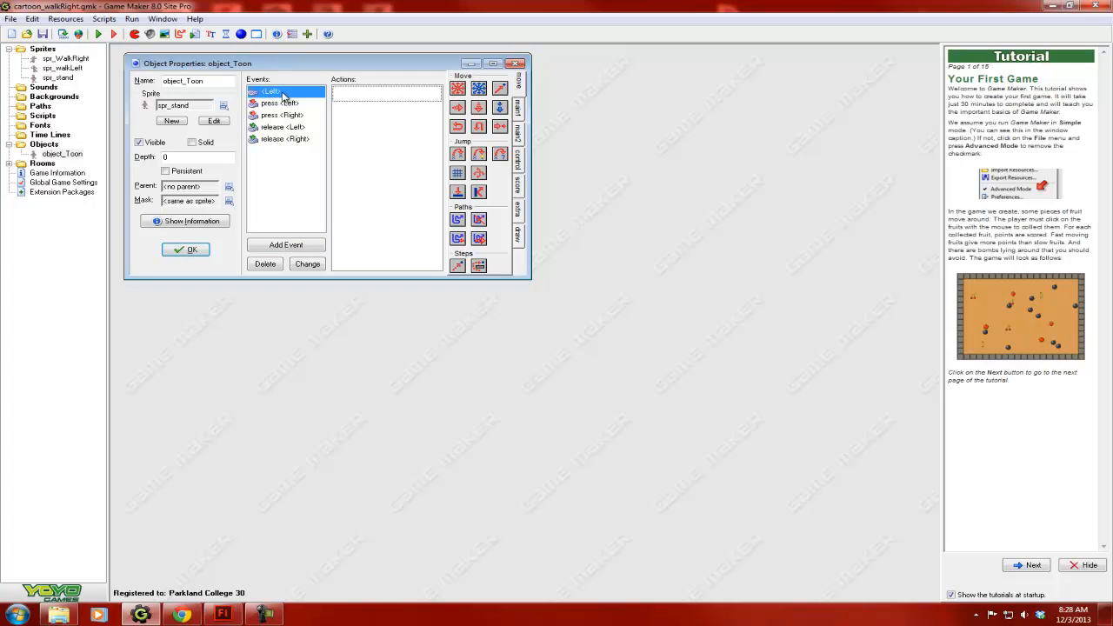
{"action": "left_click", "coordinate": [265, 264]}
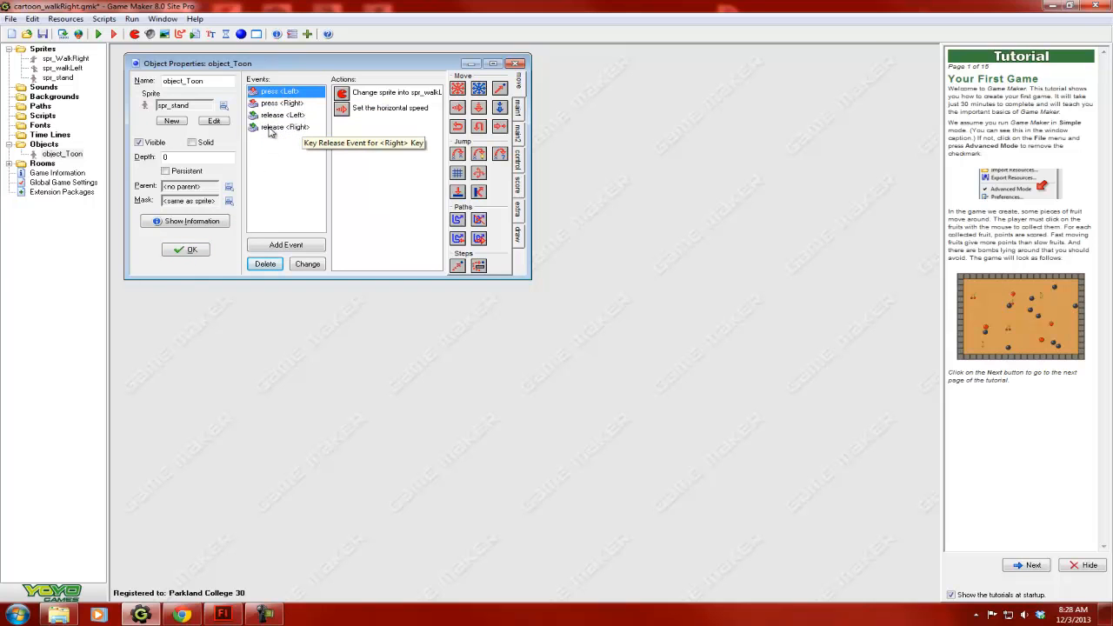
- Check the Change Sprite and horizontal speed settings of the press <Left> event
{"action": "left_click", "coordinate": [273, 92]}
{"action": "double_click", "coordinate": [385, 94]}
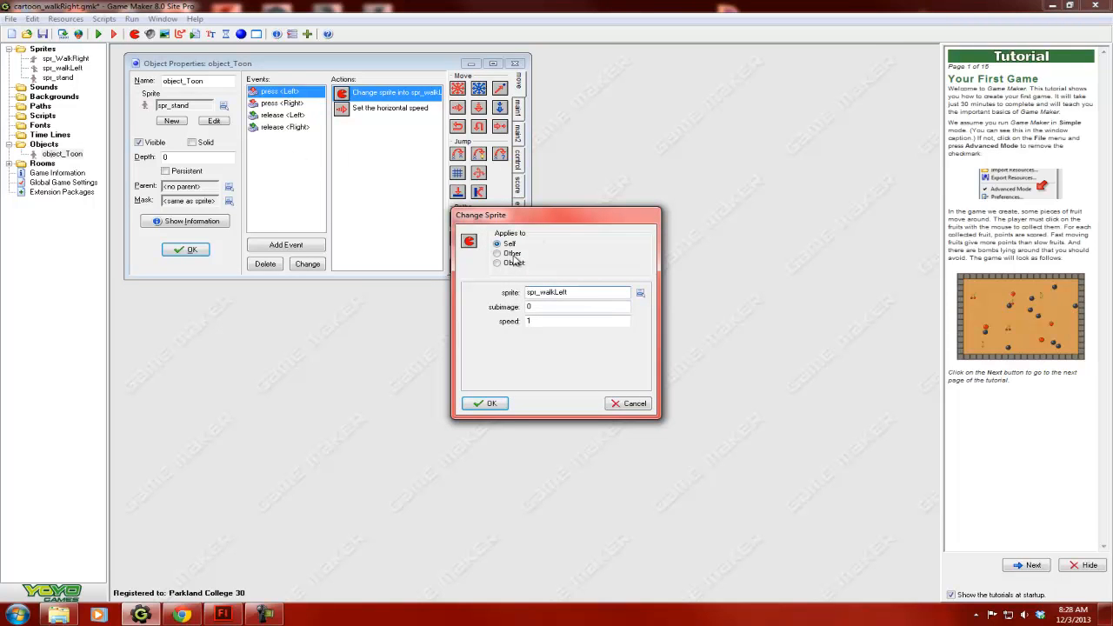
{"action": "left_click", "coordinate": [490, 402]}
{"action": "left_click", "coordinate": [393, 110]}
{"action": "double_click", "coordinate": [393, 110]}
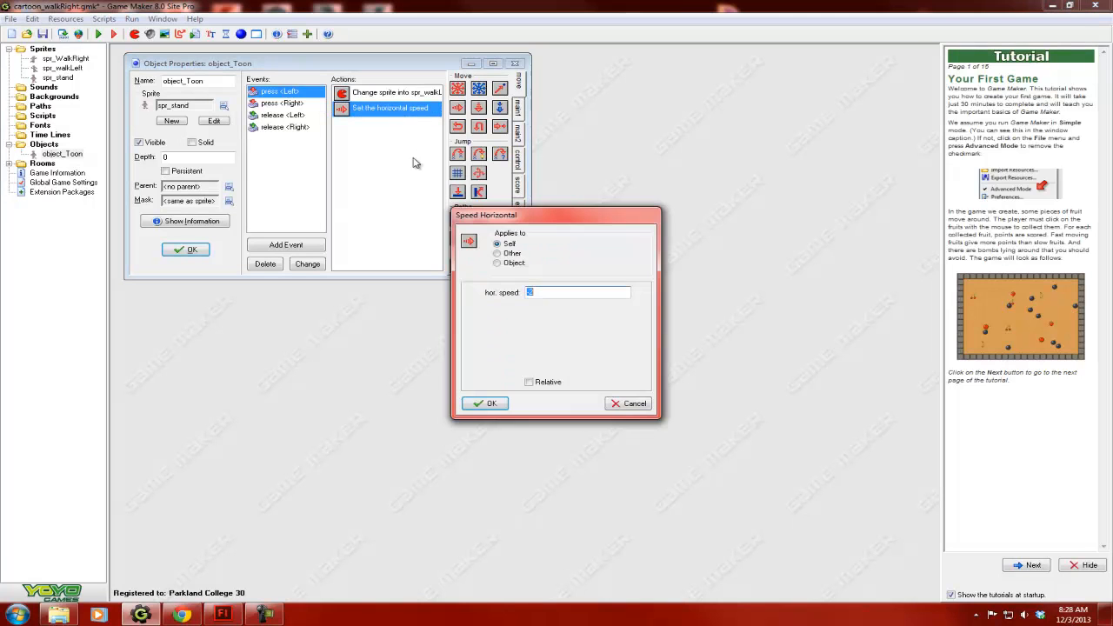
{"action": "left_click", "coordinate": [489, 403]}
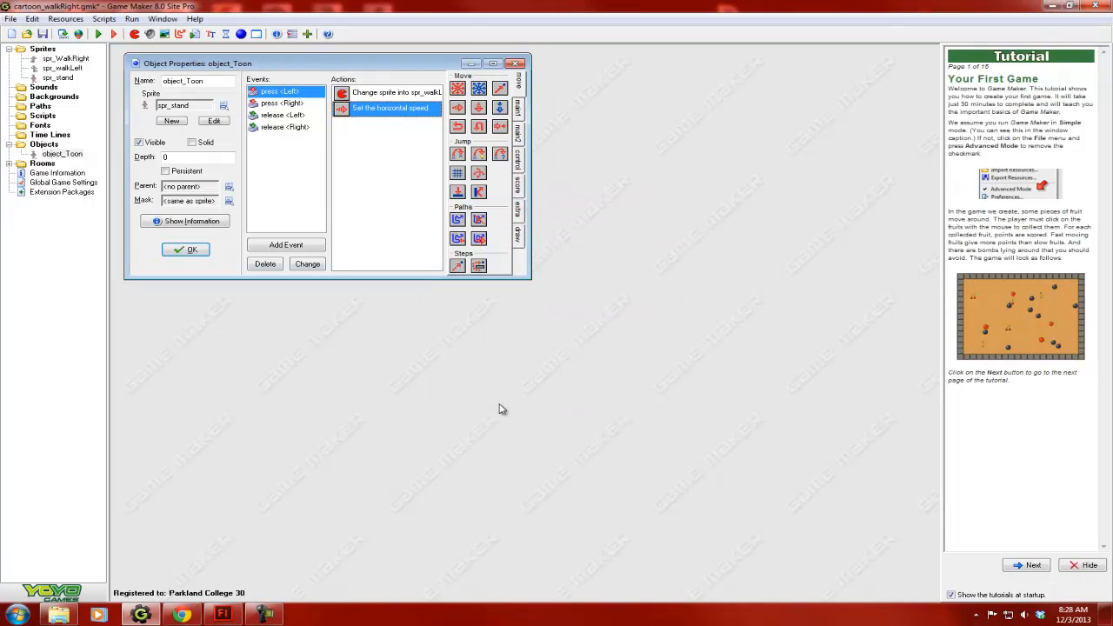
- Check the Change Sprite action of the press <Right> event and set that event's horizontal speed to 1
{"action": "left_click", "coordinate": [277, 105]}
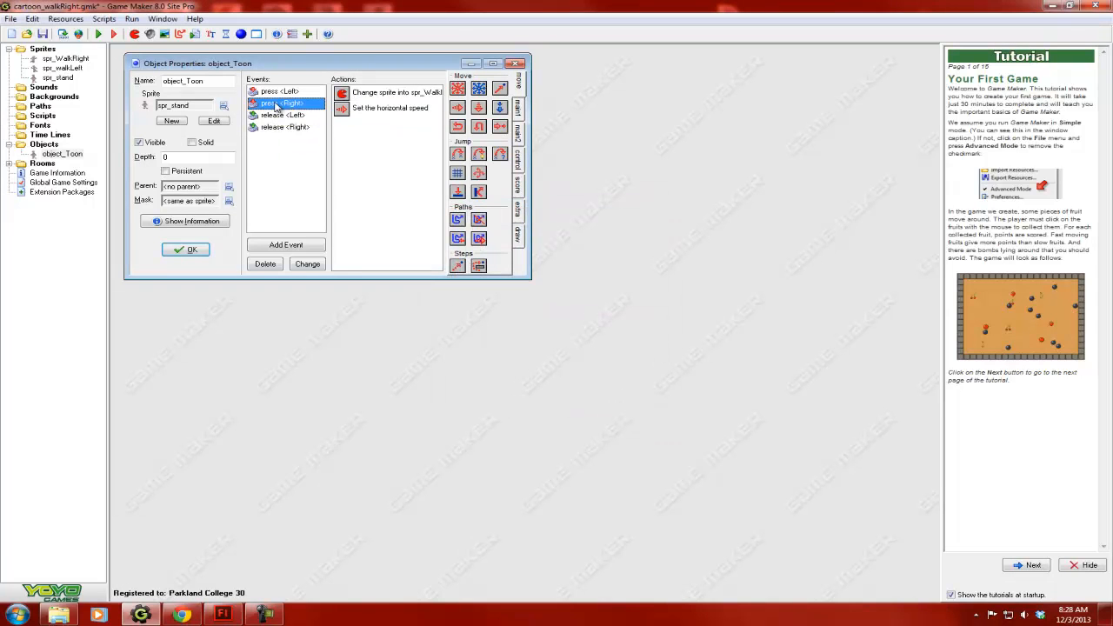
{"action": "double_click", "coordinate": [405, 94]}
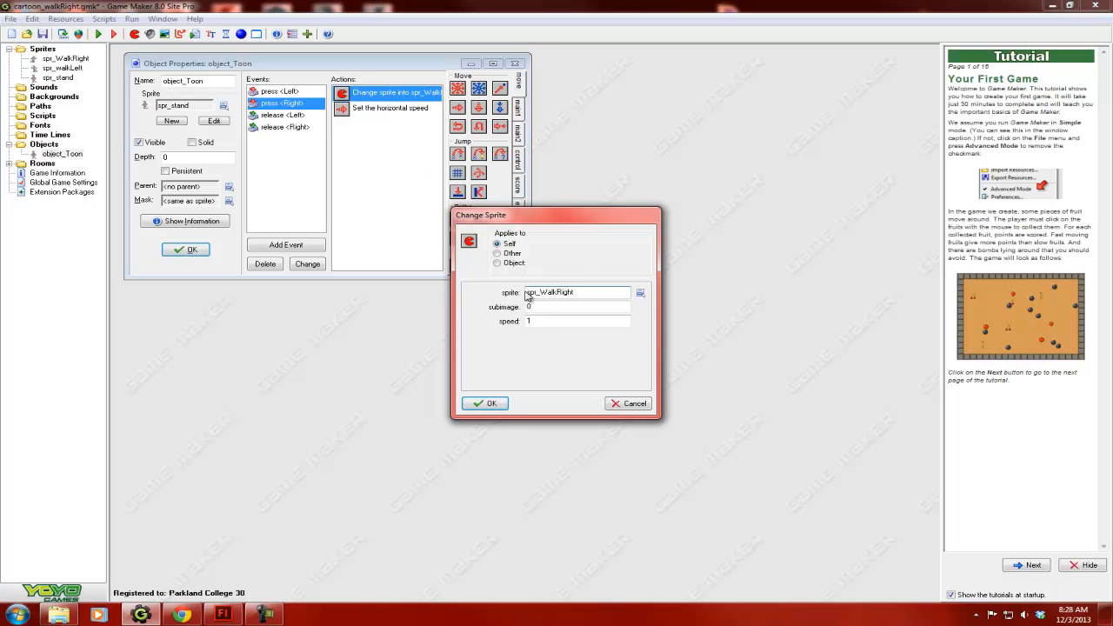
{"action": "left_click", "coordinate": [487, 402]}
{"action": "double_click", "coordinate": [385, 98]}
{"action": "left_click", "coordinate": [491, 406]}
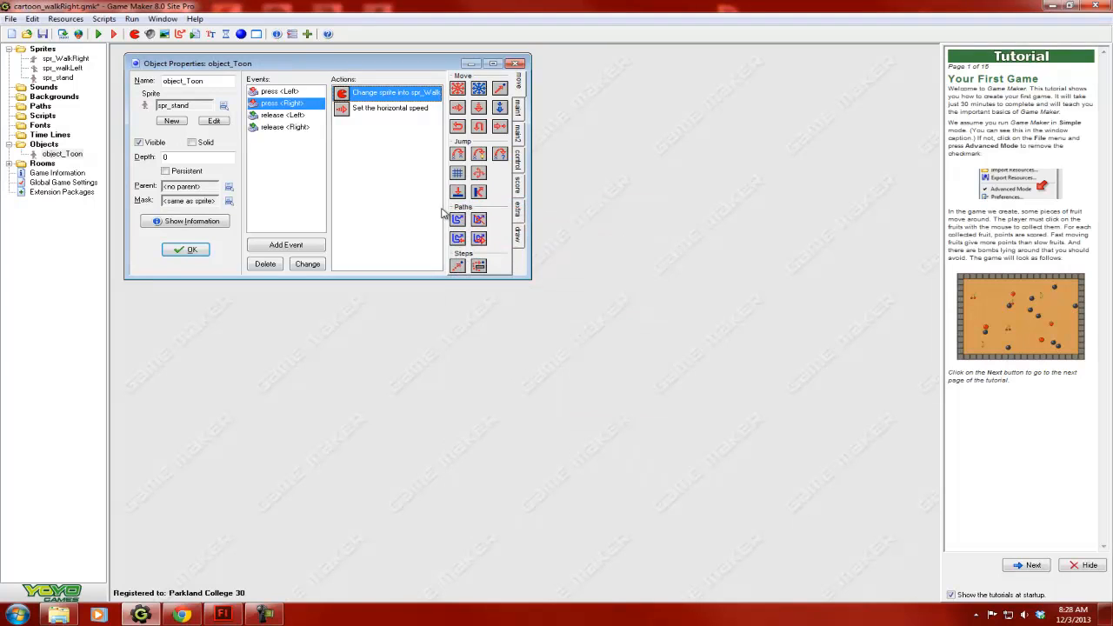
{"action": "double_click", "coordinate": [390, 107]}
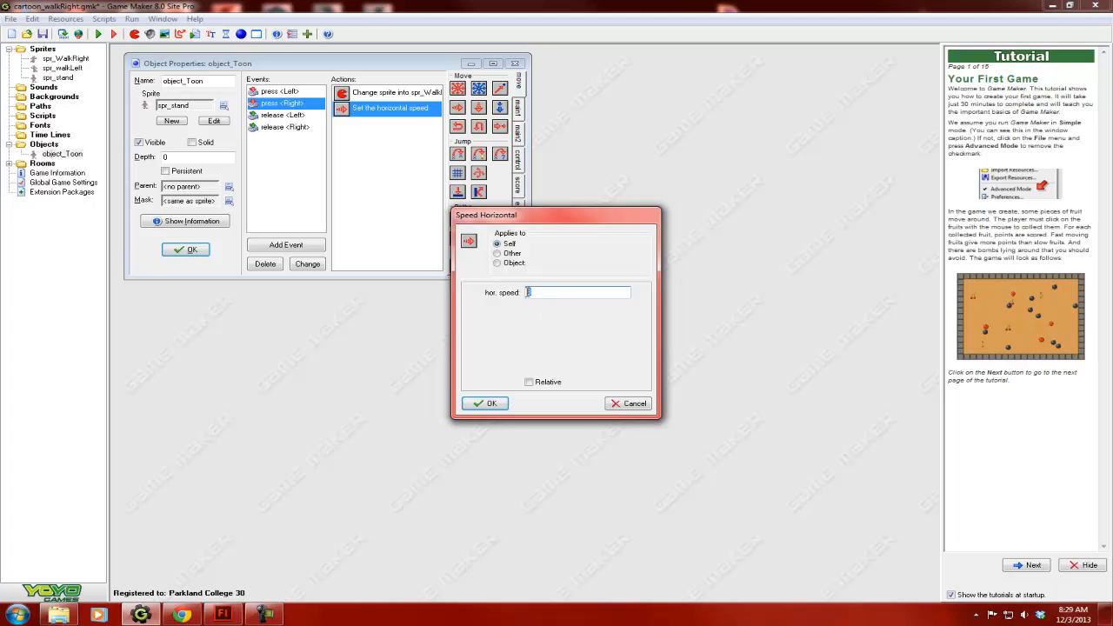
{"action": "type", "text": "1"}
{"action": "left_click", "coordinate": [492, 406]}
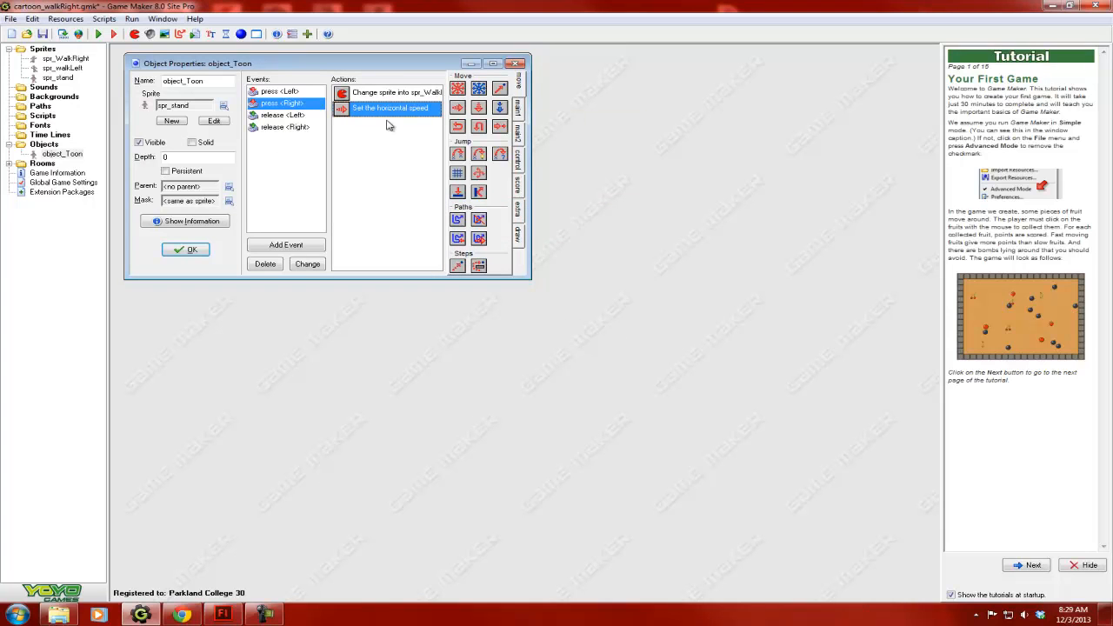
- Check the Change Sprite and horizontal speed settings of the release <Left> event
{"action": "left_click", "coordinate": [279, 116]}
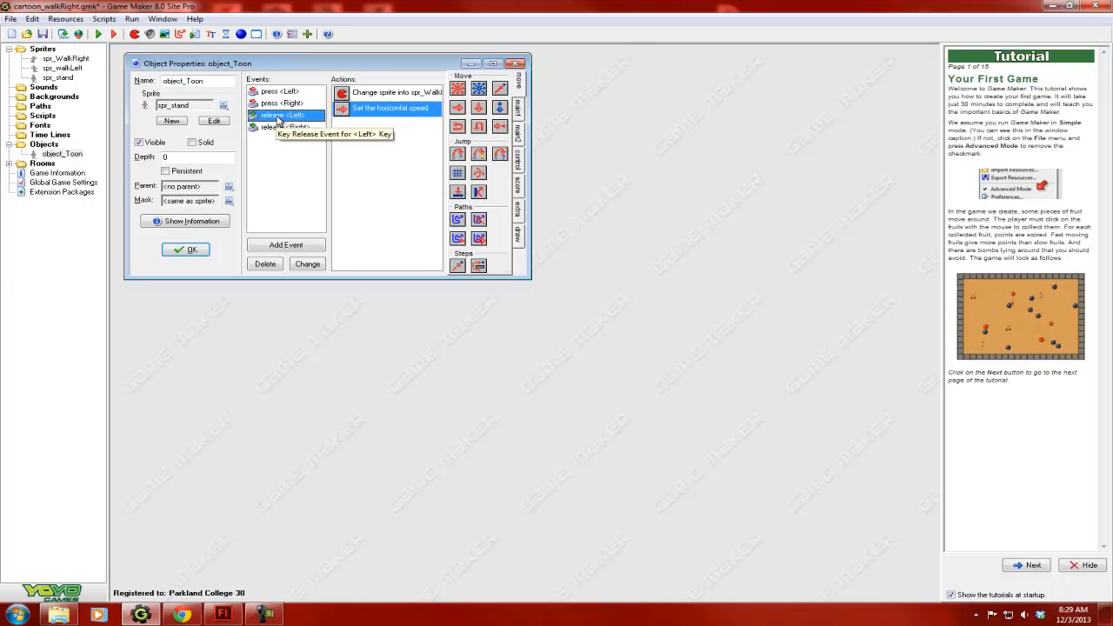
{"action": "double_click", "coordinate": [374, 94]}
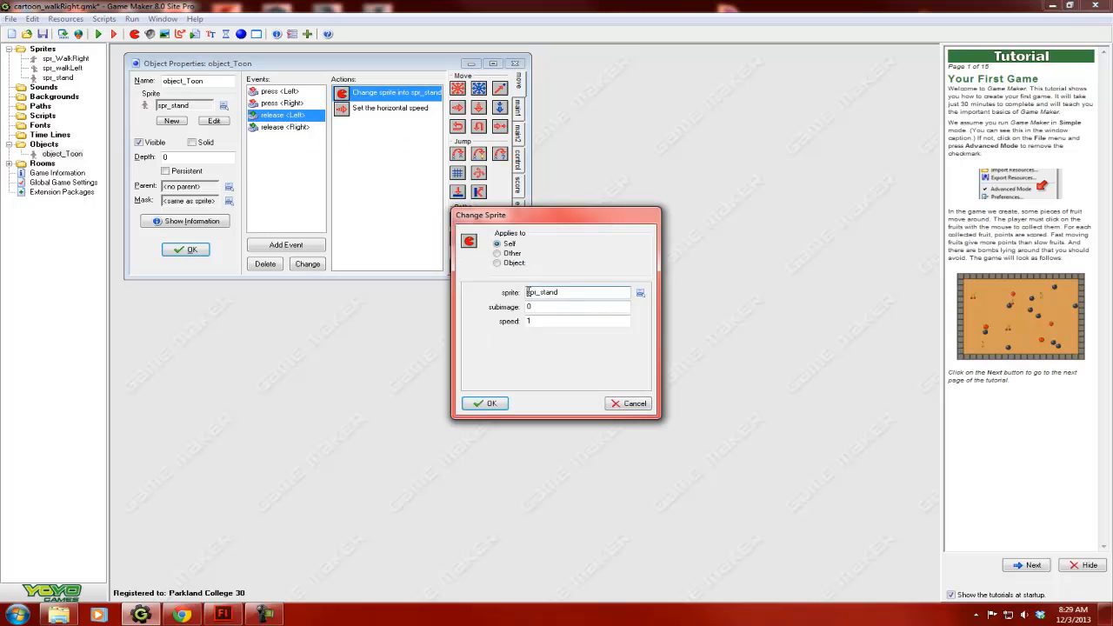
{"action": "left_click", "coordinate": [485, 404]}
{"action": "double_click", "coordinate": [390, 107]}
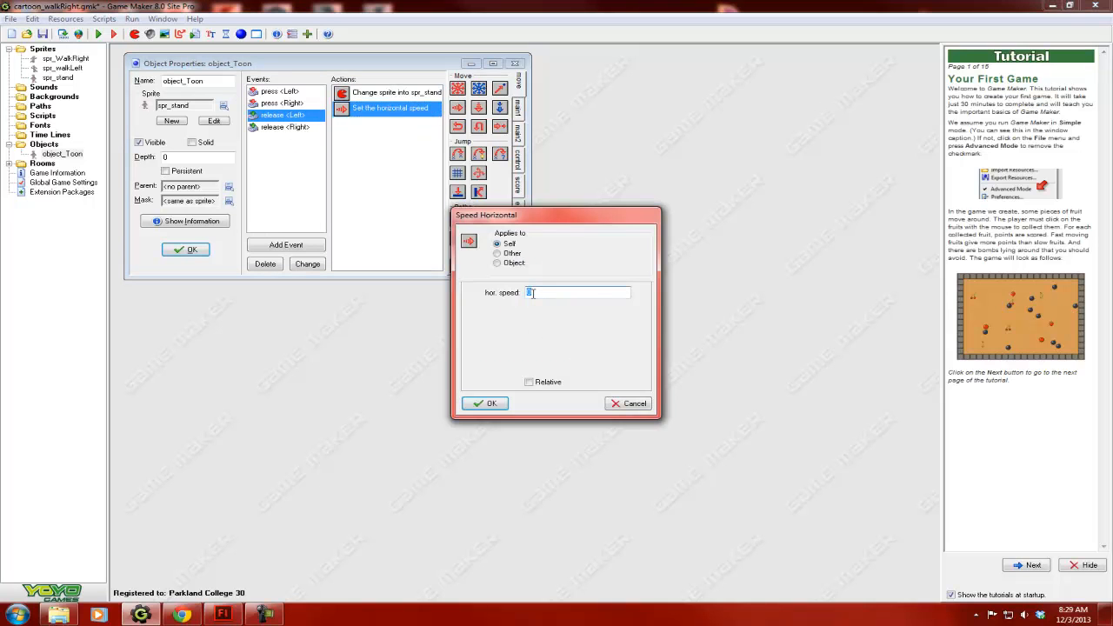
{"action": "left_click", "coordinate": [489, 405]}
- Check the Change Sprite and horizontal speed settings of the release <Right> event
{"action": "left_click", "coordinate": [287, 128]}
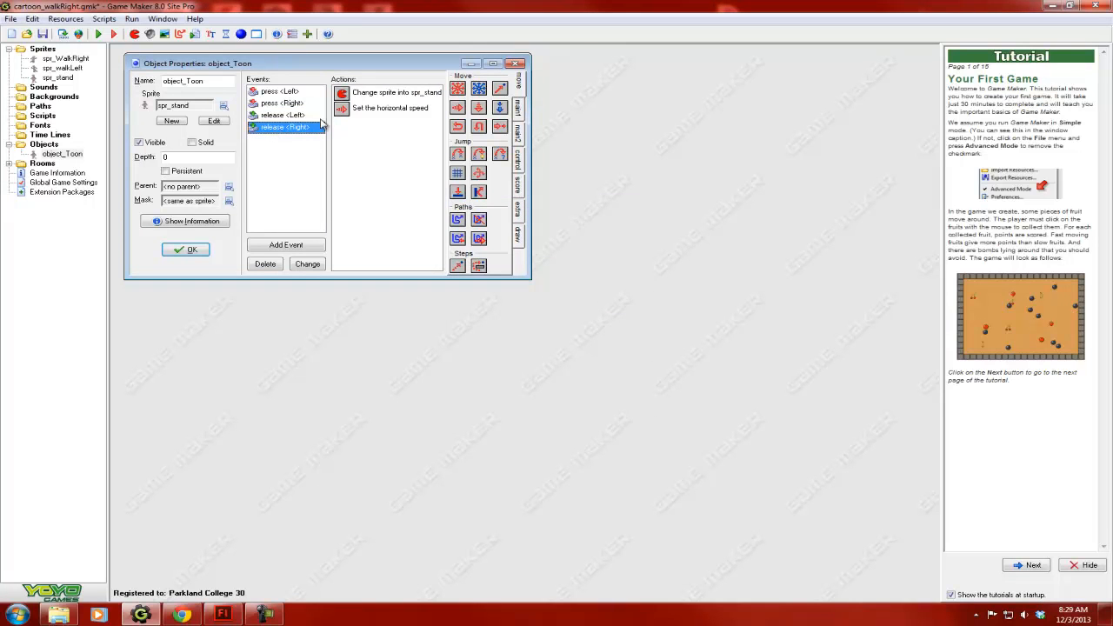
{"action": "double_click", "coordinate": [356, 93]}
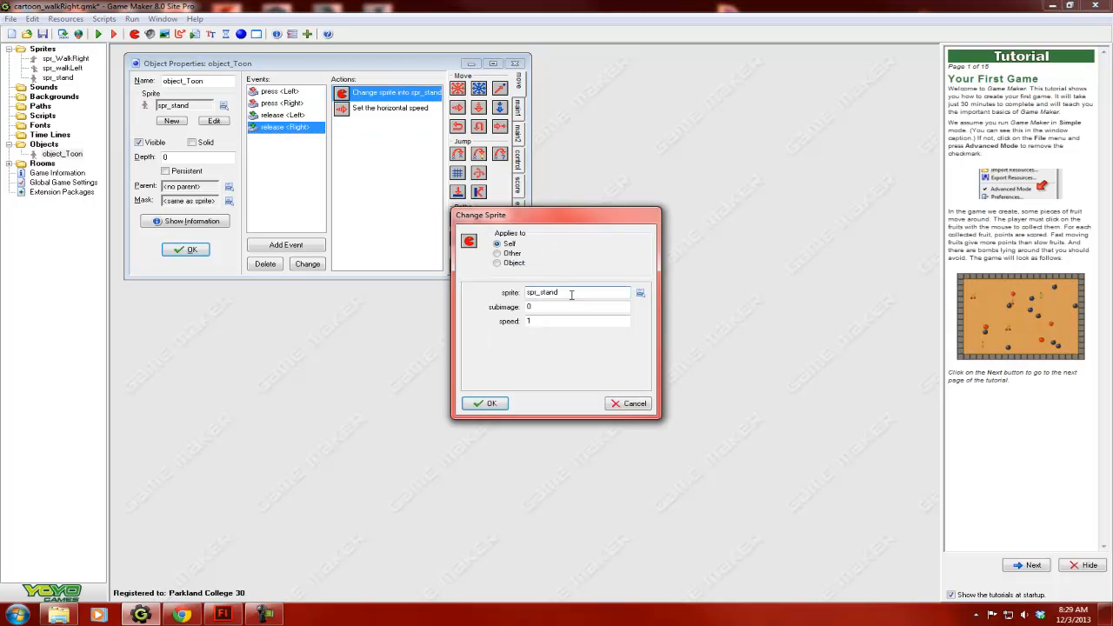
{"action": "left_click", "coordinate": [489, 403]}
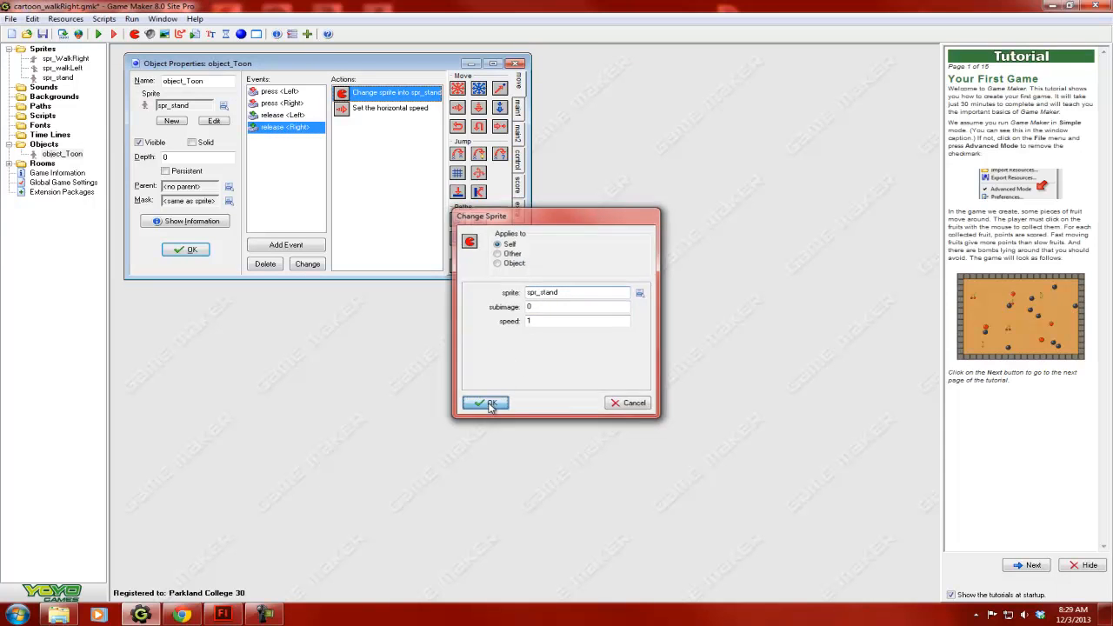
{"action": "double_click", "coordinate": [365, 109]}
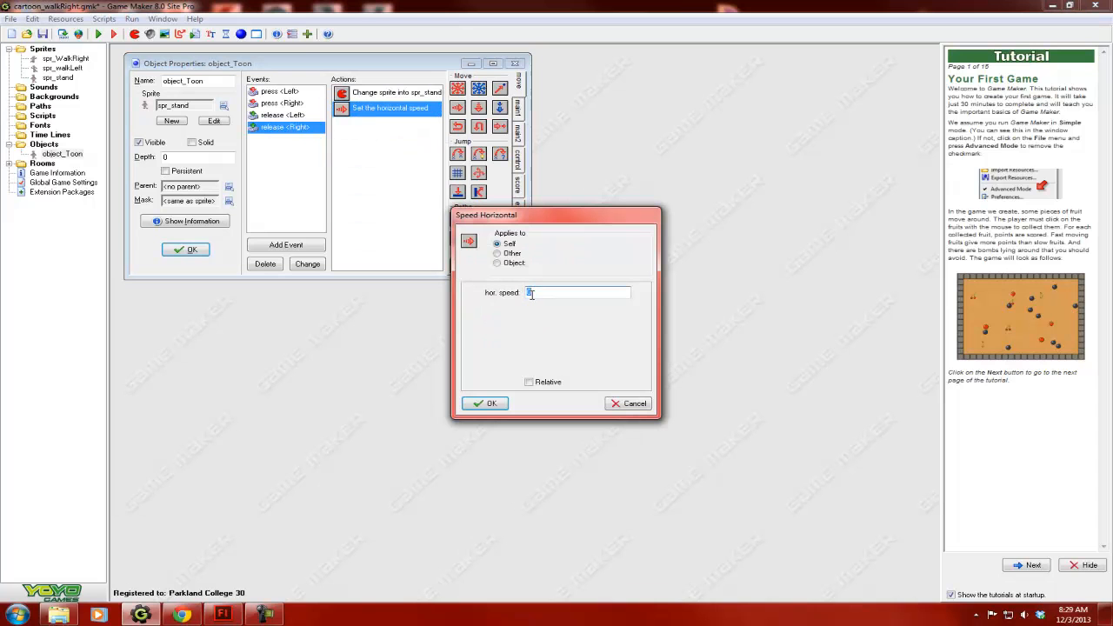
{"action": "left_click", "coordinate": [489, 403]}
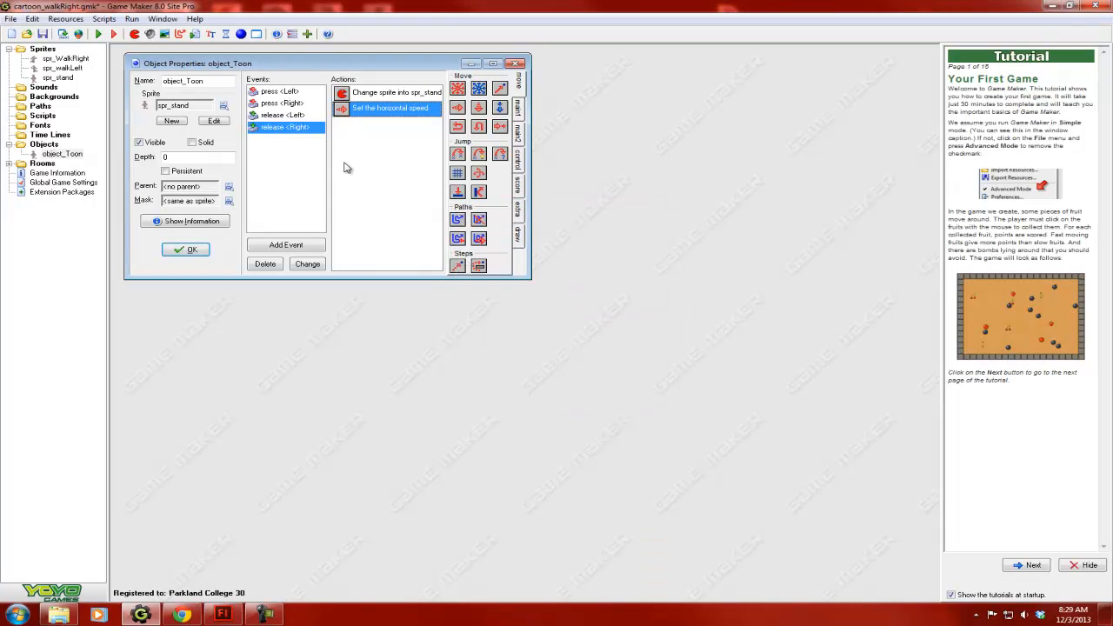
- Return to the press <Left> event and view the event types available for object_Toon without adding one
{"action": "left_click", "coordinate": [273, 92]}
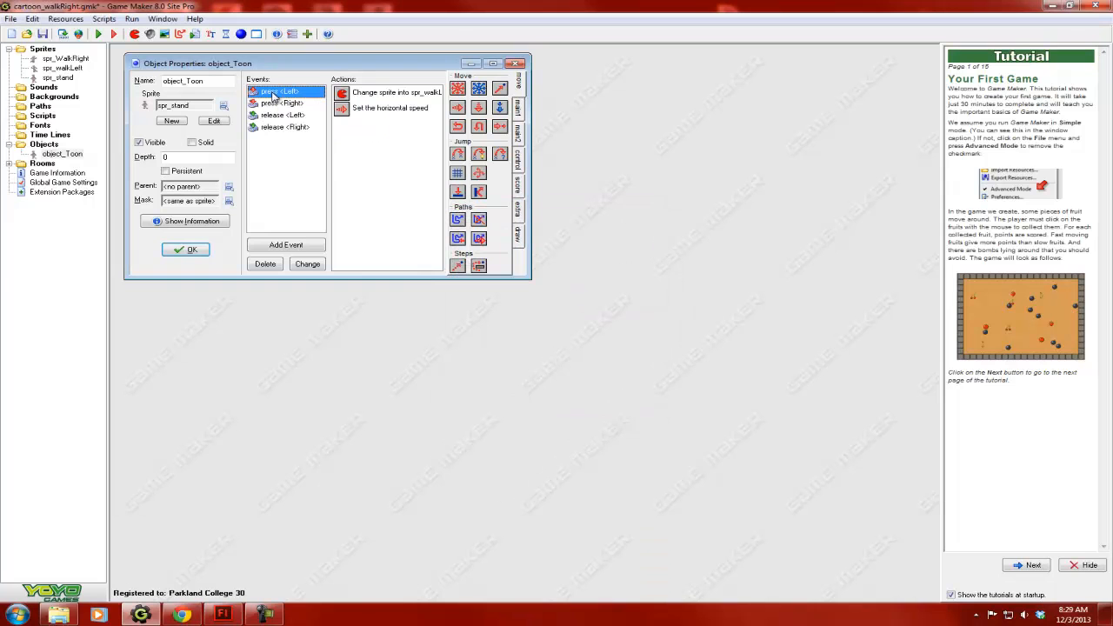
{"action": "left_click", "coordinate": [292, 249]}
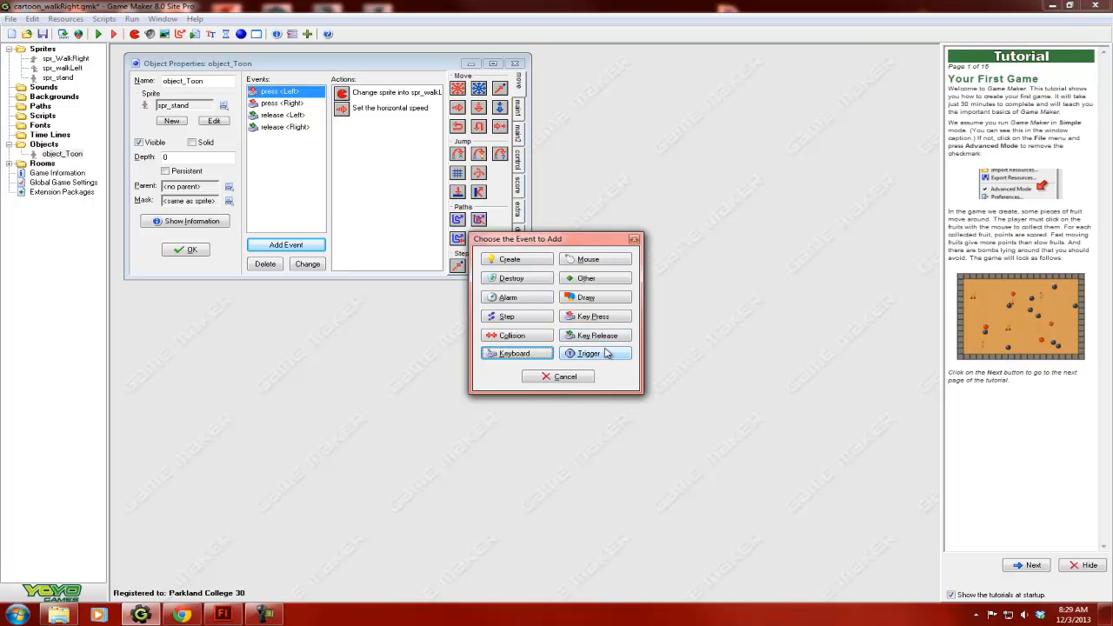
{"action": "left_click", "coordinate": [565, 377]}
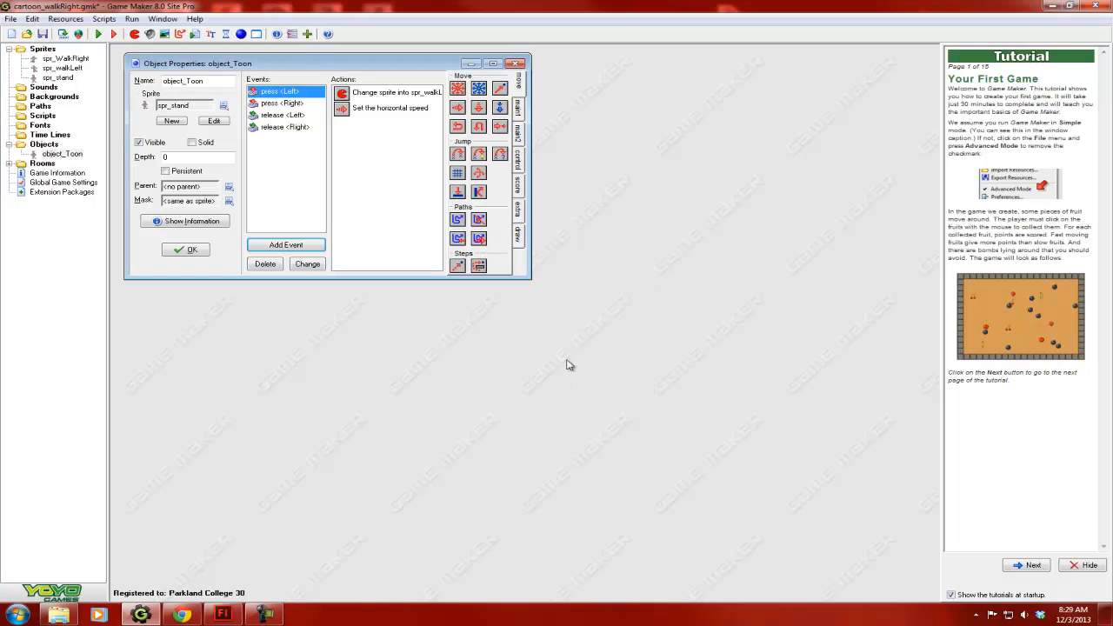
- Save and close object_Toon's properties, and view the character's placement in room0 in an enlarged room window before closing it
{"action": "left_click", "coordinate": [186, 250]}
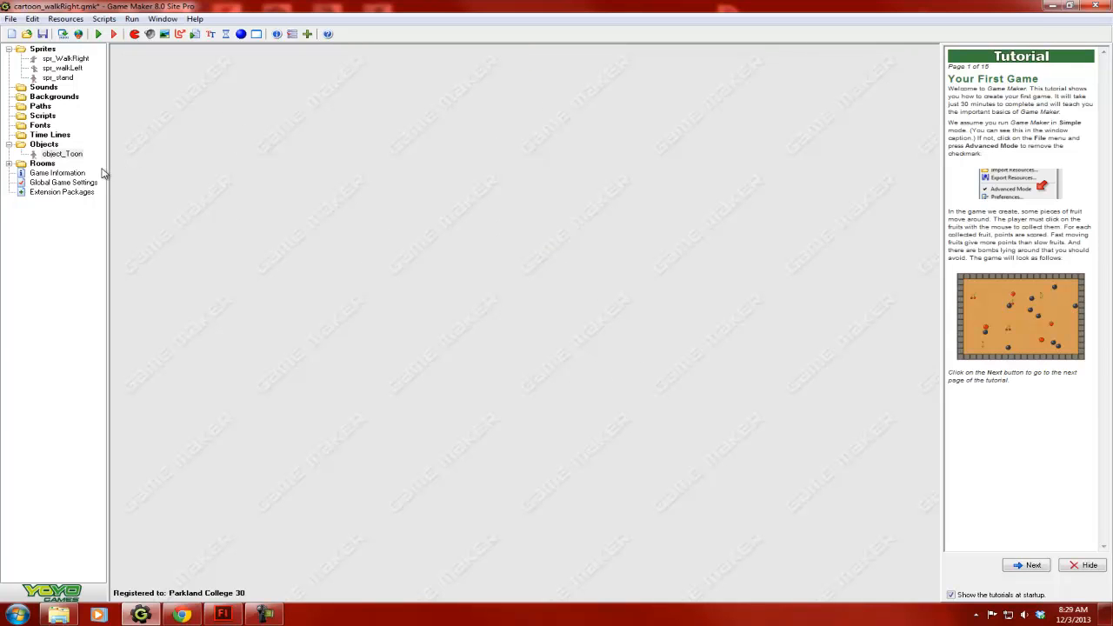
{"action": "left_click", "coordinate": [41, 163]}
{"action": "left_click", "coordinate": [9, 164]}
{"action": "double_click", "coordinate": [52, 173]}
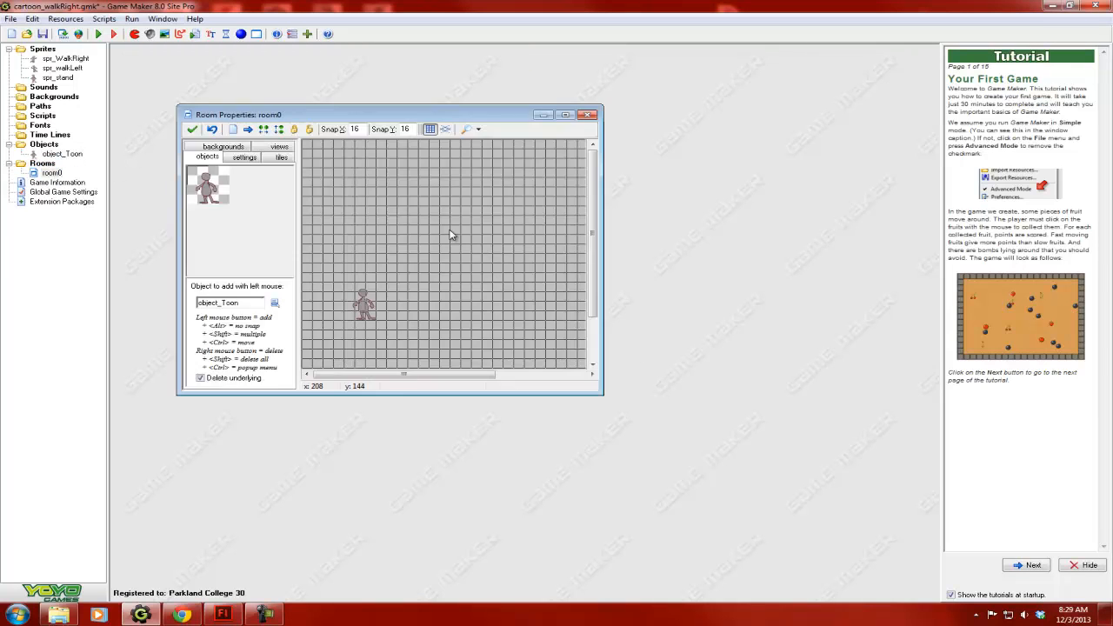
{"action": "left_click_drag", "start_coordinate": [598, 392], "coordinate": [867, 473]}
{"action": "left_click", "coordinate": [192, 129]}
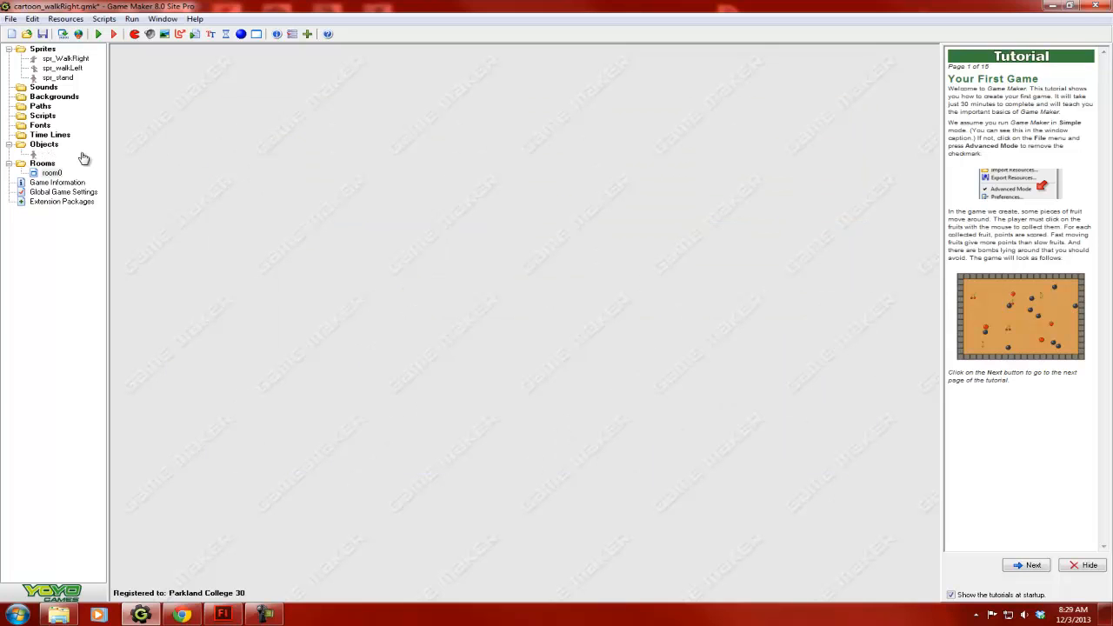
- Run the game, test walking the character right and left with the press events, and close the game
{"action": "left_click", "coordinate": [99, 34]}
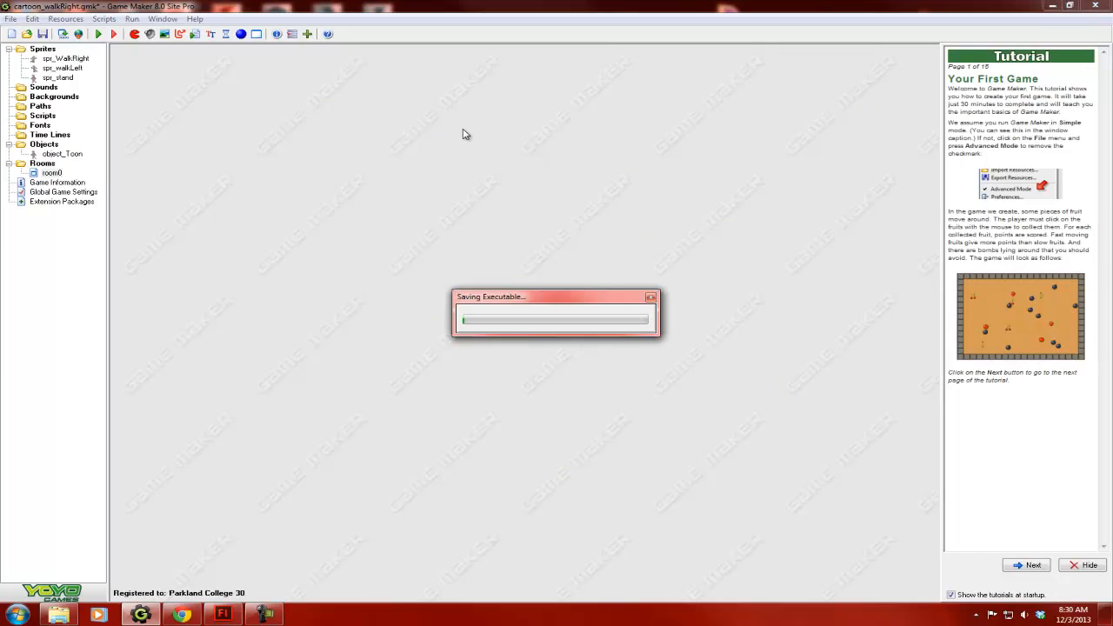
{"action": "left_click_drag", "start_coordinate": [465, 166], "coordinate": [456, 36]}
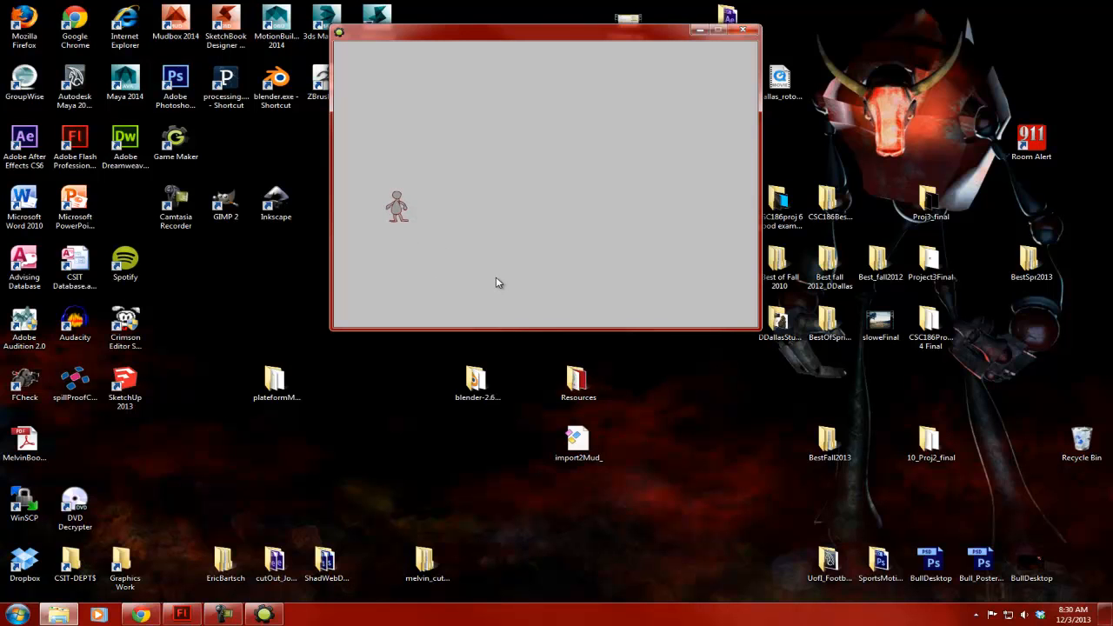
{"action": "key", "text": "Right"}
{"action": "key", "text": "Right"}
{"action": "key", "text": "Right"}
{"action": "key", "text": "Right"}
{"action": "key", "text": "Right"}
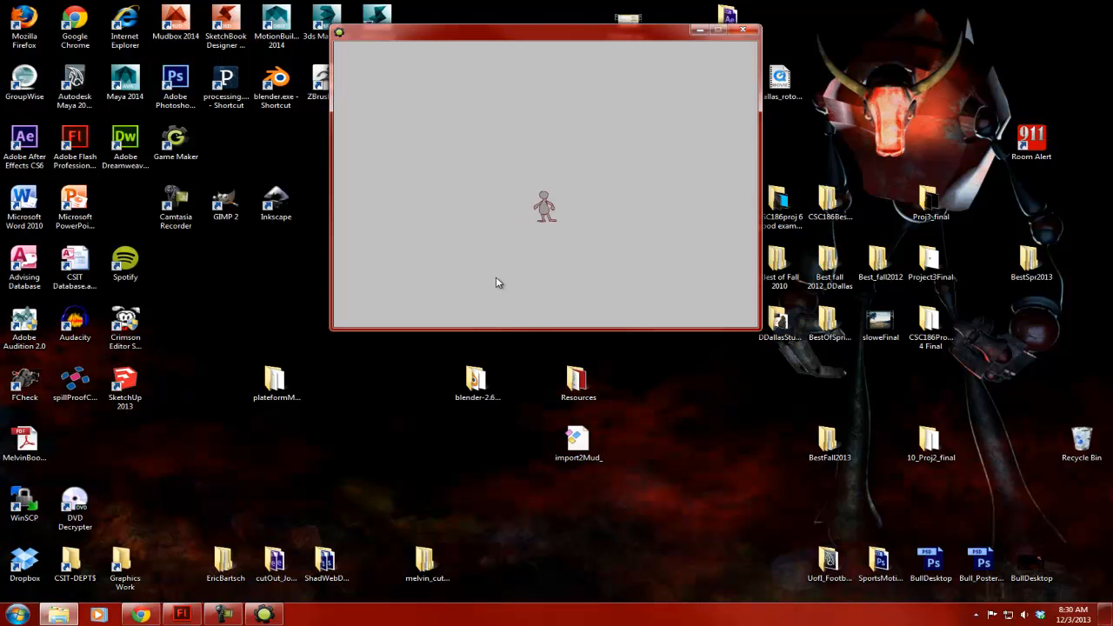
{"action": "key", "text": "Left"}
{"action": "key", "text": "Left"}
{"action": "key", "text": "Left"}
{"action": "key", "text": "Right"}
{"action": "key", "text": "Right"}
{"action": "key", "text": "Left"}
{"action": "key", "text": "Right"}
{"action": "key", "text": "Right"}
{"action": "key", "text": "Right"}
{"action": "key", "text": "Left"}
{"action": "left_click", "coordinate": [748, 33]}
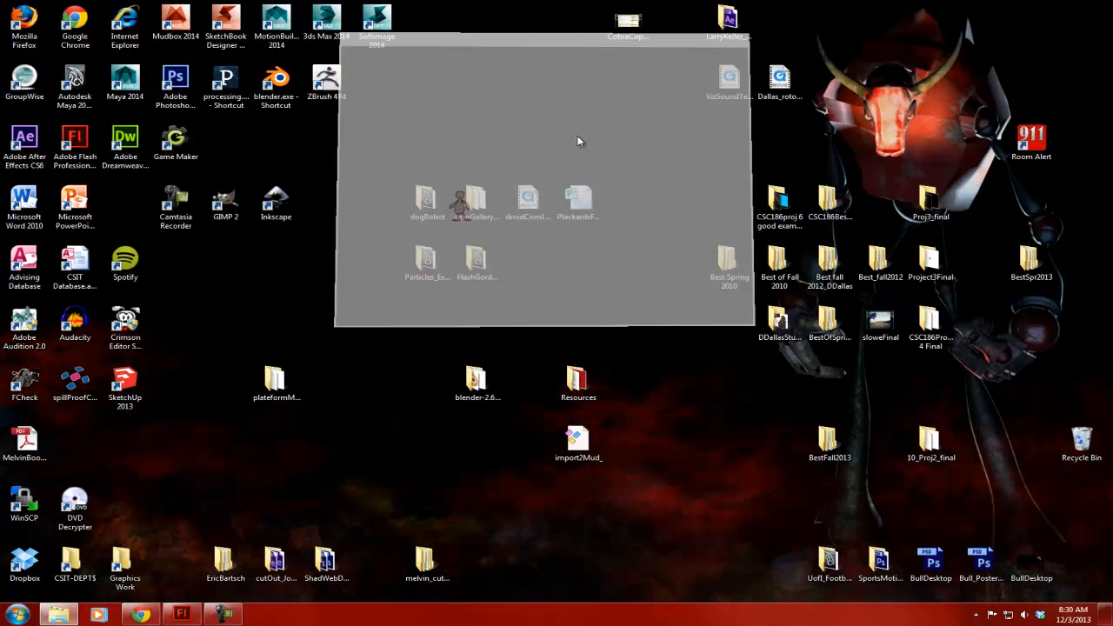
- Change object_Toon's press <Left> event to a Keyboard <Left> event and save the object
{"action": "double_click", "coordinate": [69, 154]}
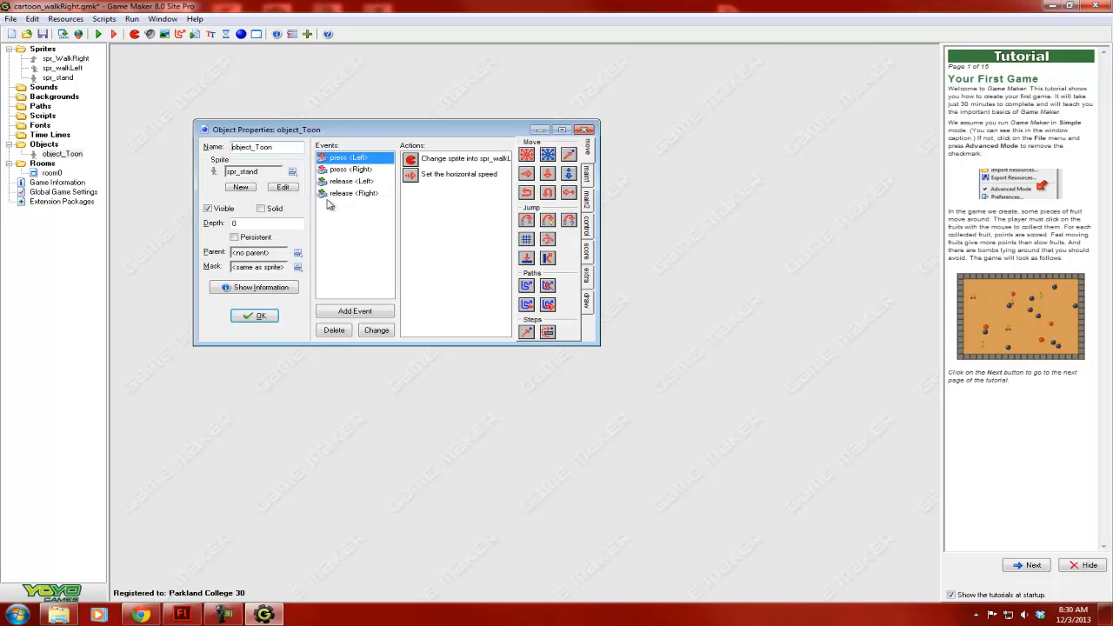
{"action": "right_click", "coordinate": [352, 164]}
{"action": "left_click", "coordinate": [391, 180]}
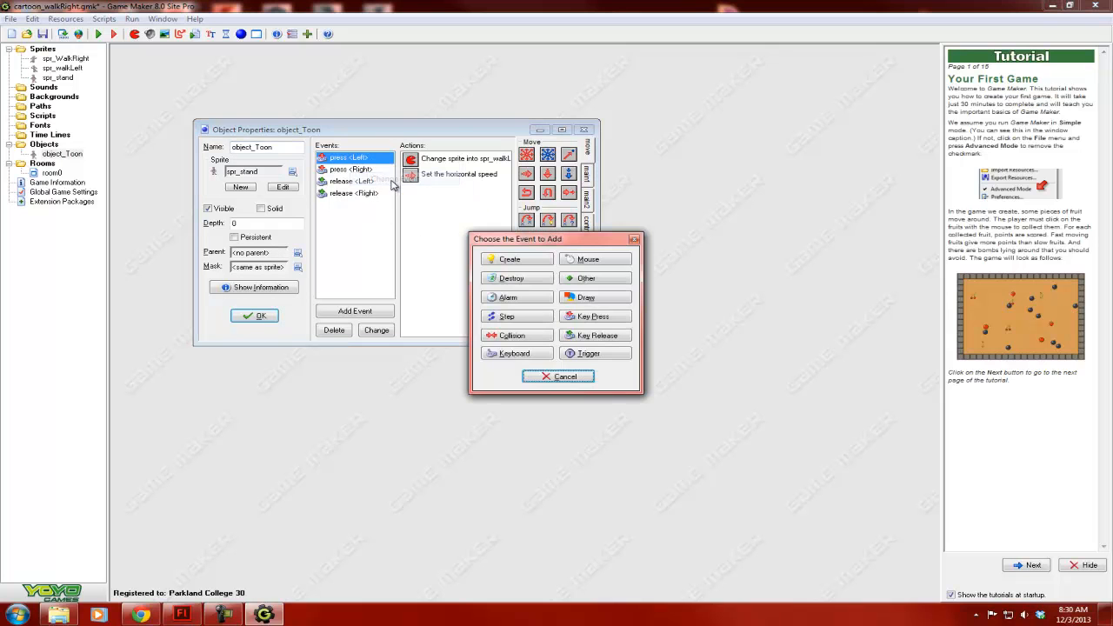
{"action": "left_click", "coordinate": [529, 354]}
{"action": "left_click", "coordinate": [565, 364]}
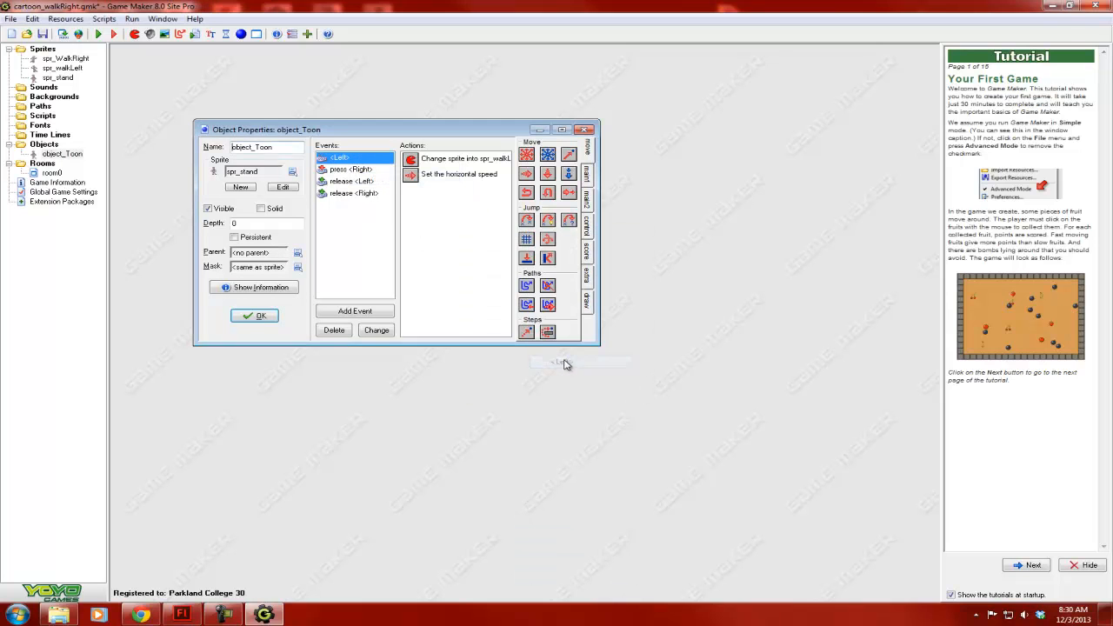
{"action": "left_click", "coordinate": [261, 317]}
- Run the game again to compare leftward walking under the Keyboard <Left> event with rightward walking, and close the game
{"action": "left_click", "coordinate": [100, 34]}
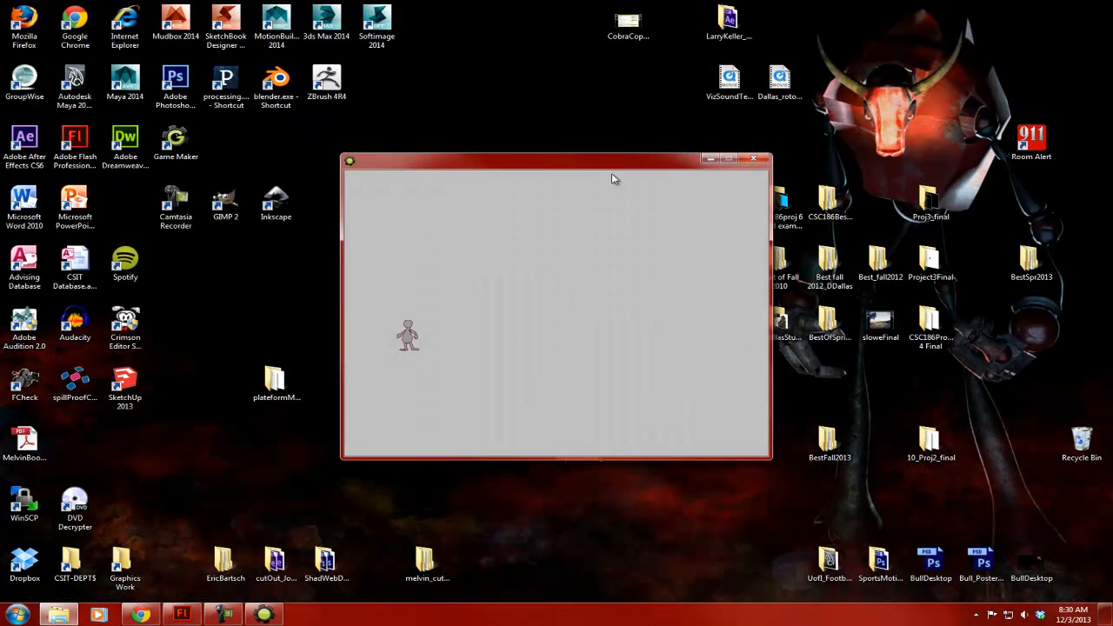
{"action": "key", "text": "Right"}
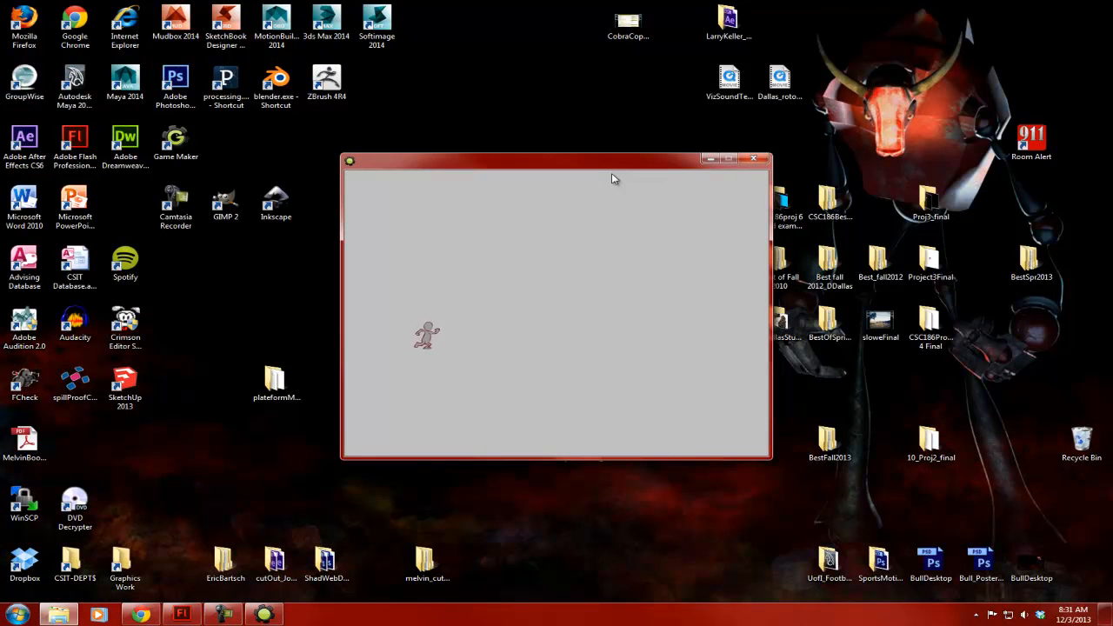
{"action": "key", "text": "Left"}
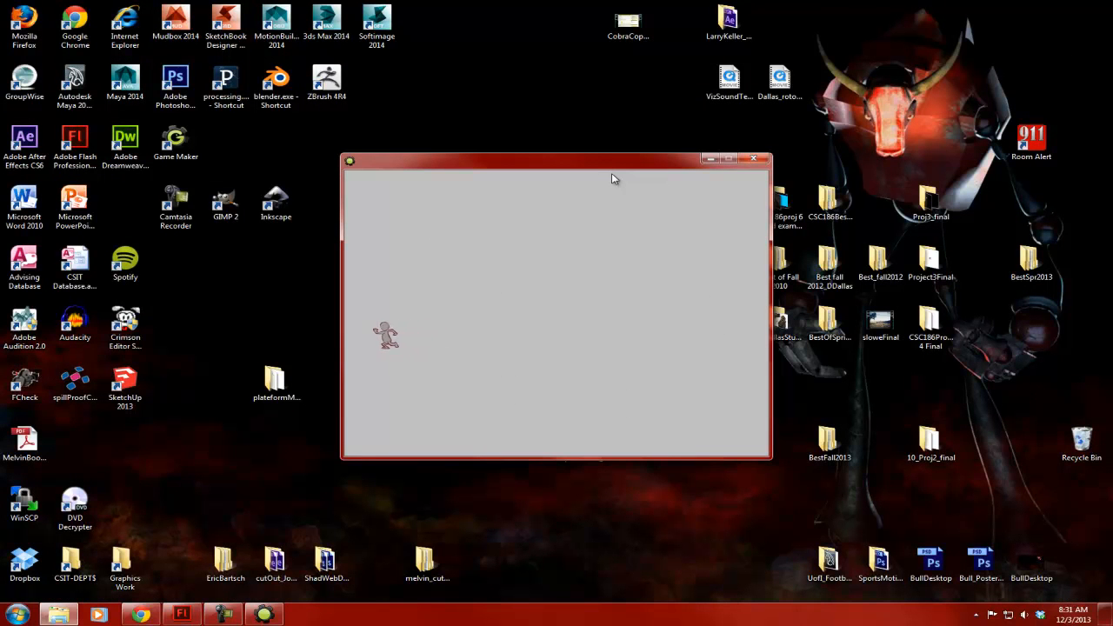
{"action": "key", "text": "Right"}
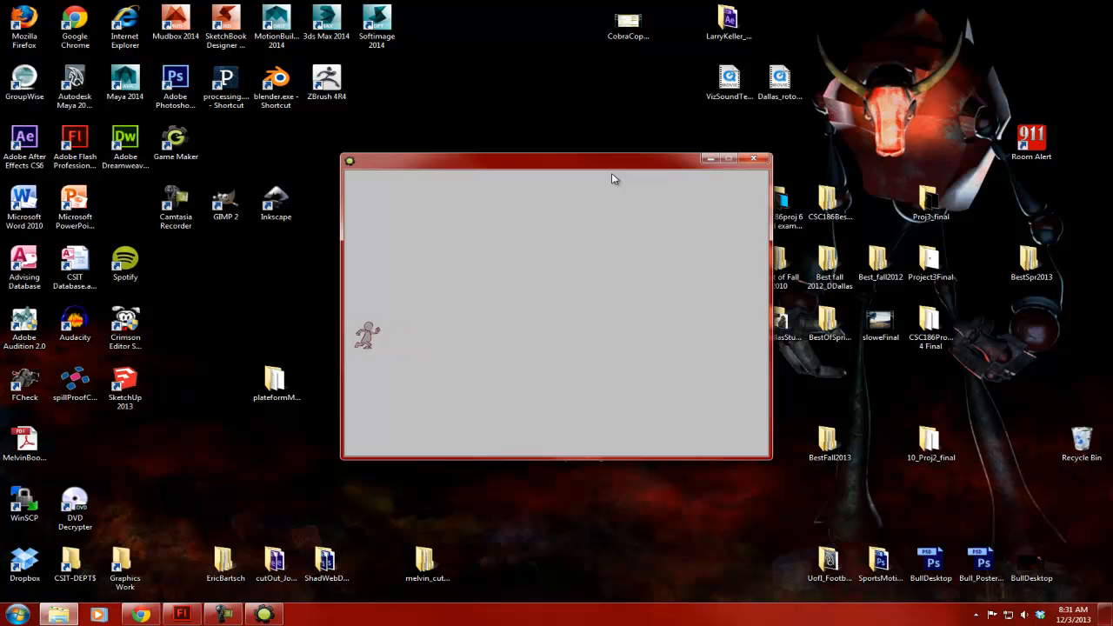
{"action": "key", "text": "Right"}
{"action": "key", "text": "Right"}
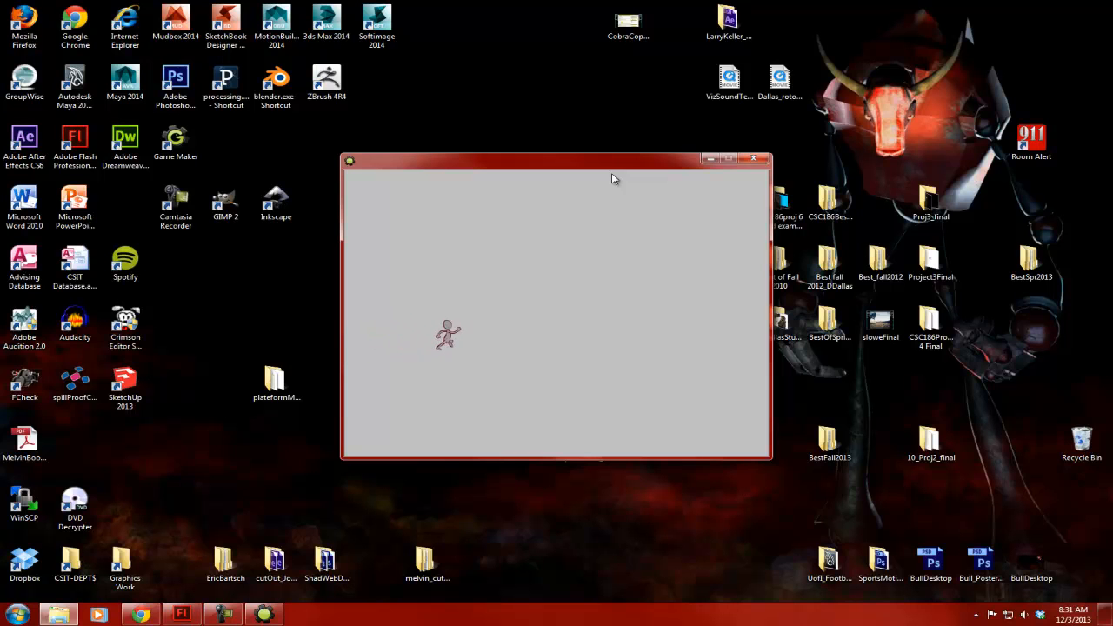
{"action": "key", "text": "Left"}
{"action": "key", "text": "Left"}
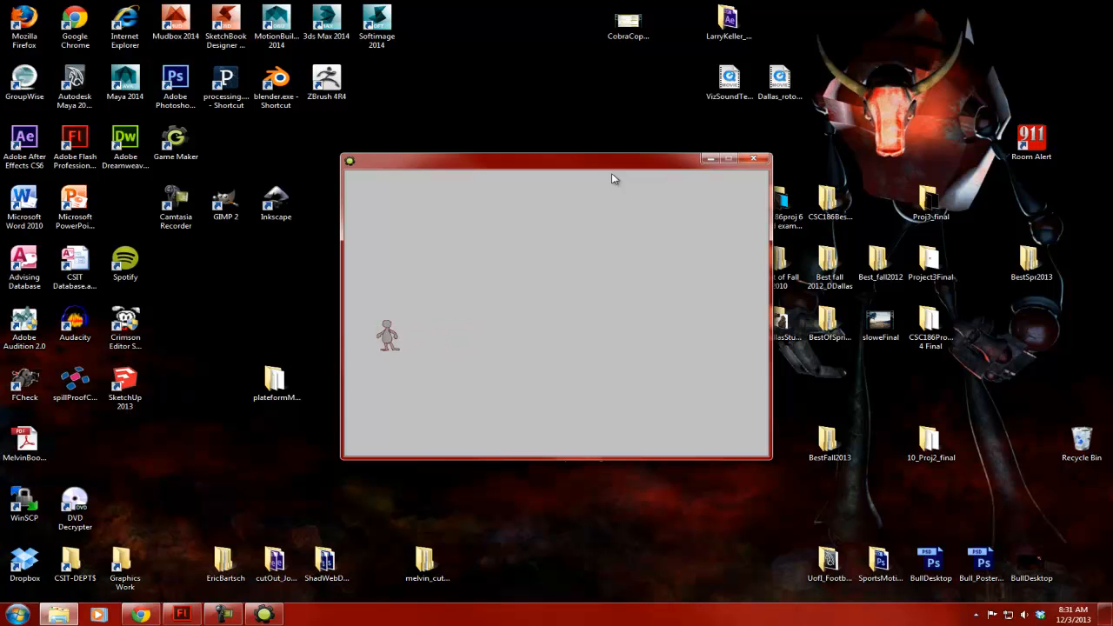
{"action": "key", "text": "Right"}
{"action": "key", "text": "Right"}
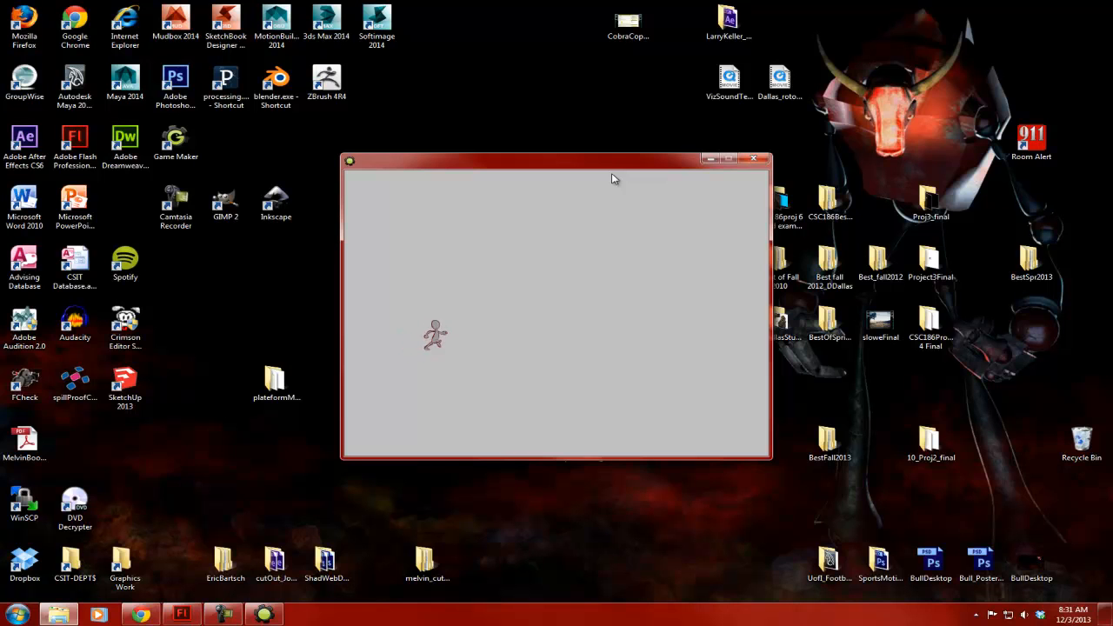
{"action": "key", "text": "Right"}
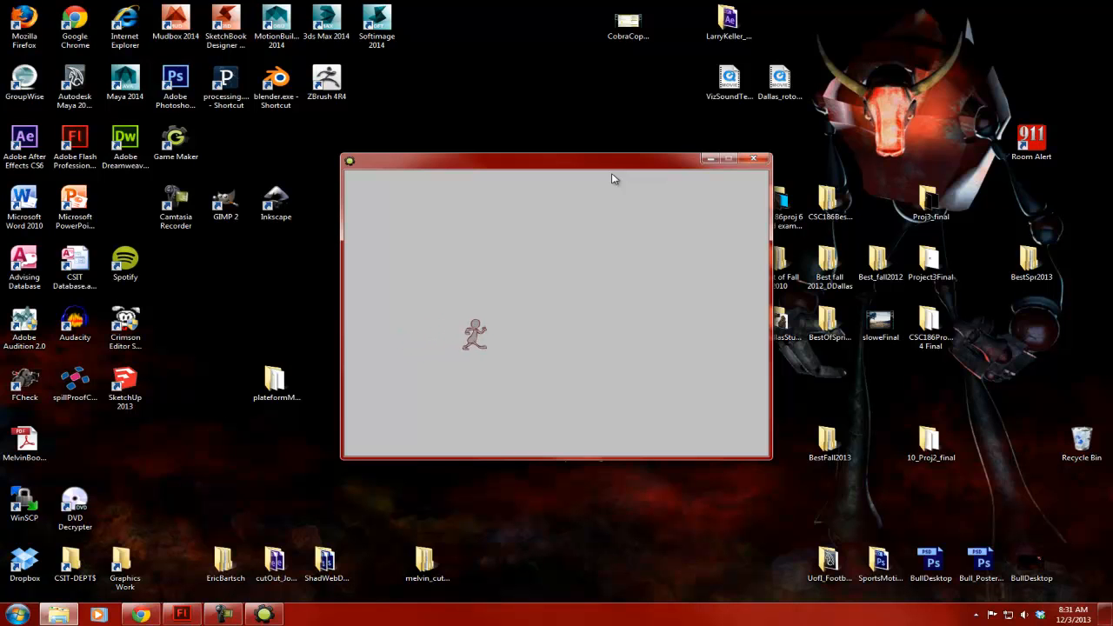
{"action": "key", "text": "Right"}
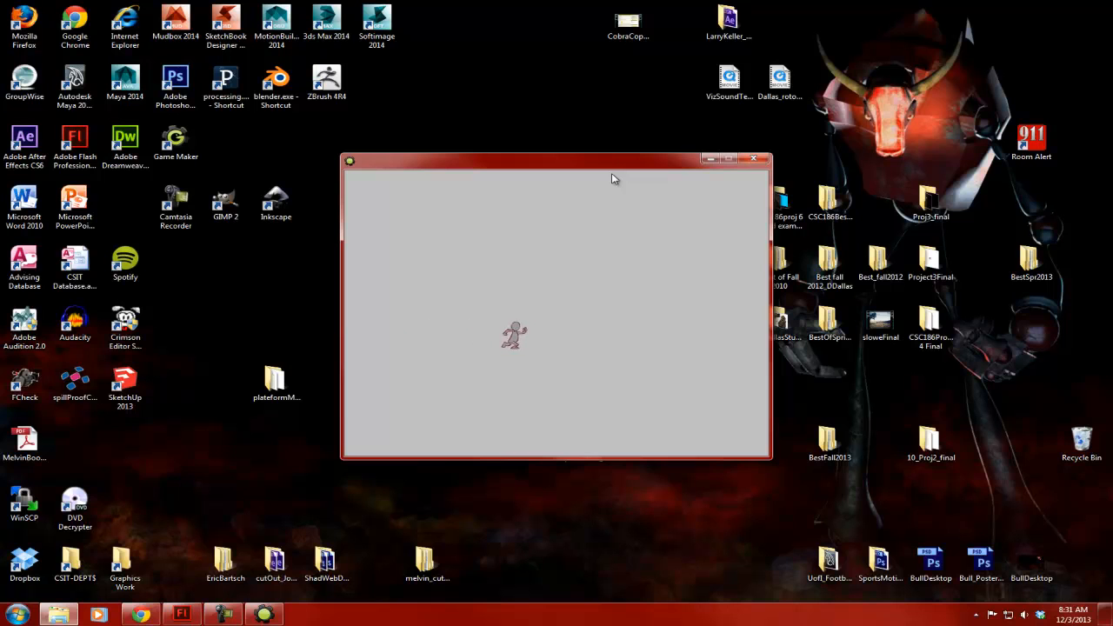
{"action": "key", "text": "Left"}
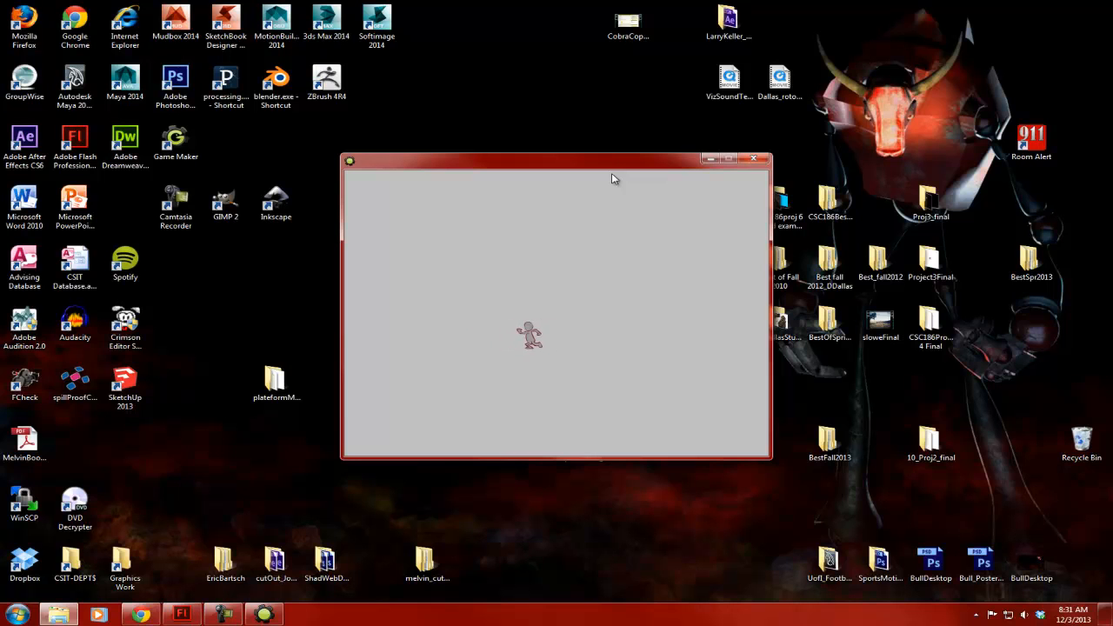
{"action": "key", "text": "Left"}
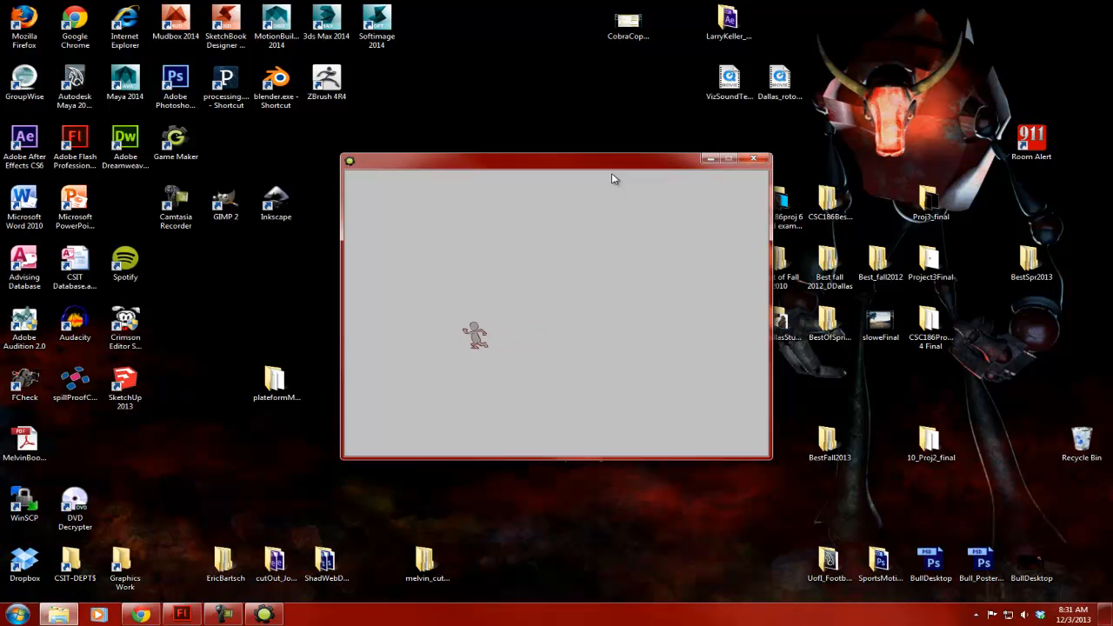
{"action": "key", "text": "Right"}
{"action": "left_click", "coordinate": [754, 159]}
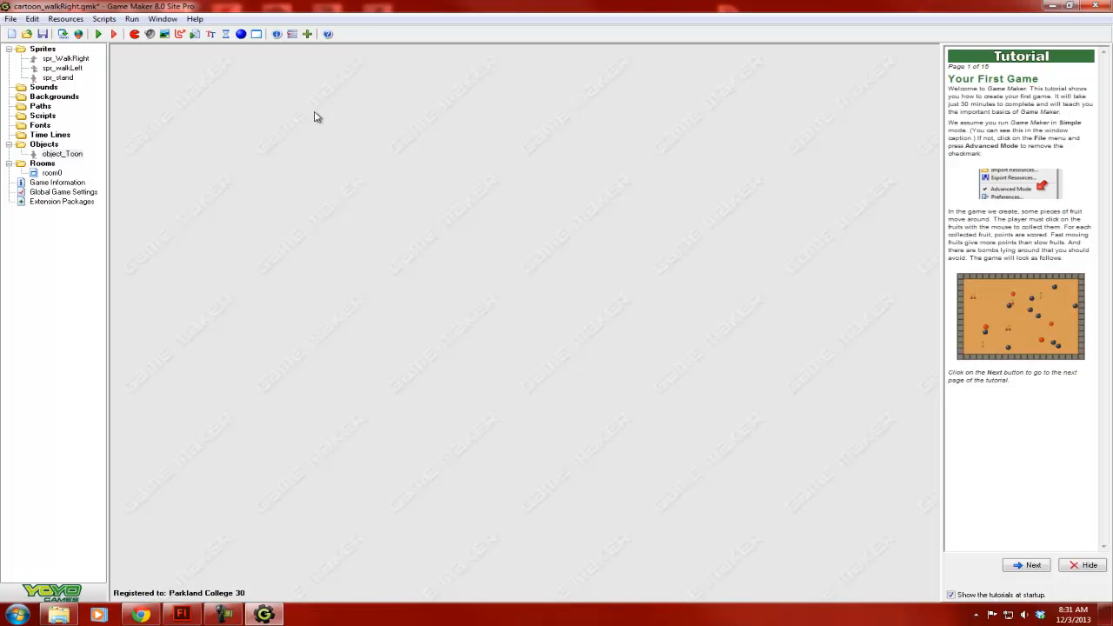
- Change object_Toon's Keyboard <Left> event back to a Key Press <Left> event and save the object
{"action": "double_click", "coordinate": [73, 154]}
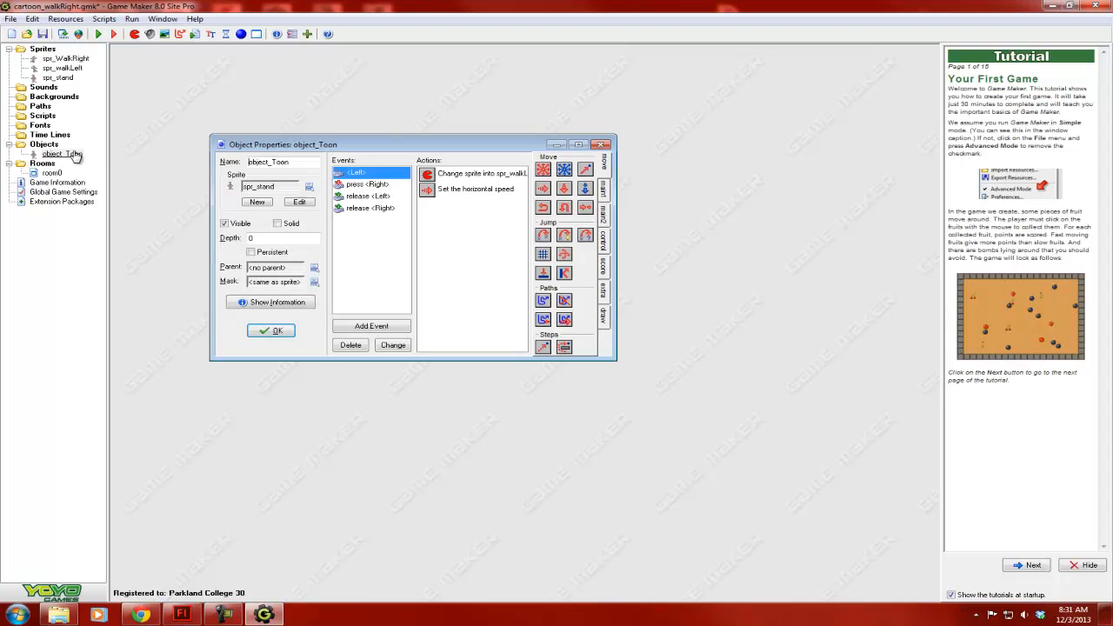
{"action": "right_click", "coordinate": [359, 174]}
{"action": "left_click", "coordinate": [402, 199]}
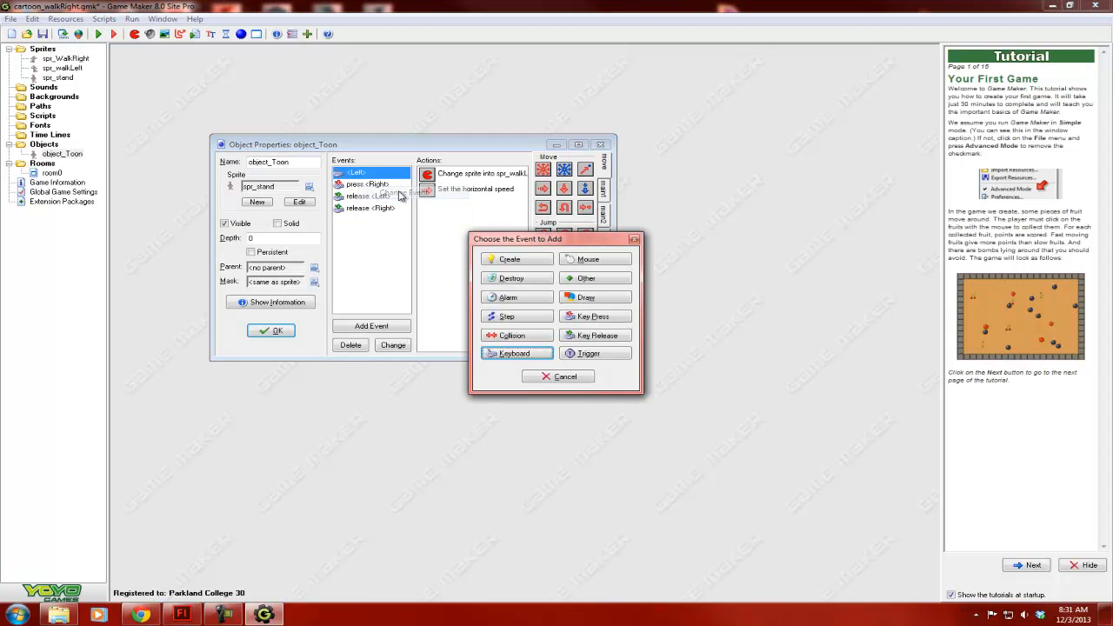
{"action": "left_click", "coordinate": [597, 318]}
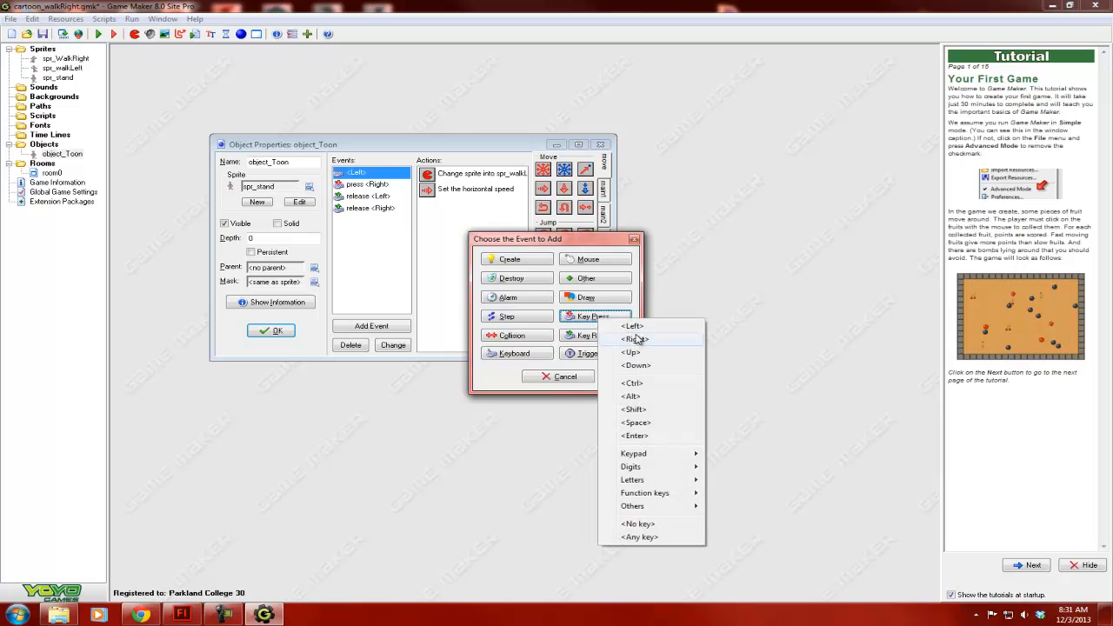
{"action": "left_click", "coordinate": [633, 327]}
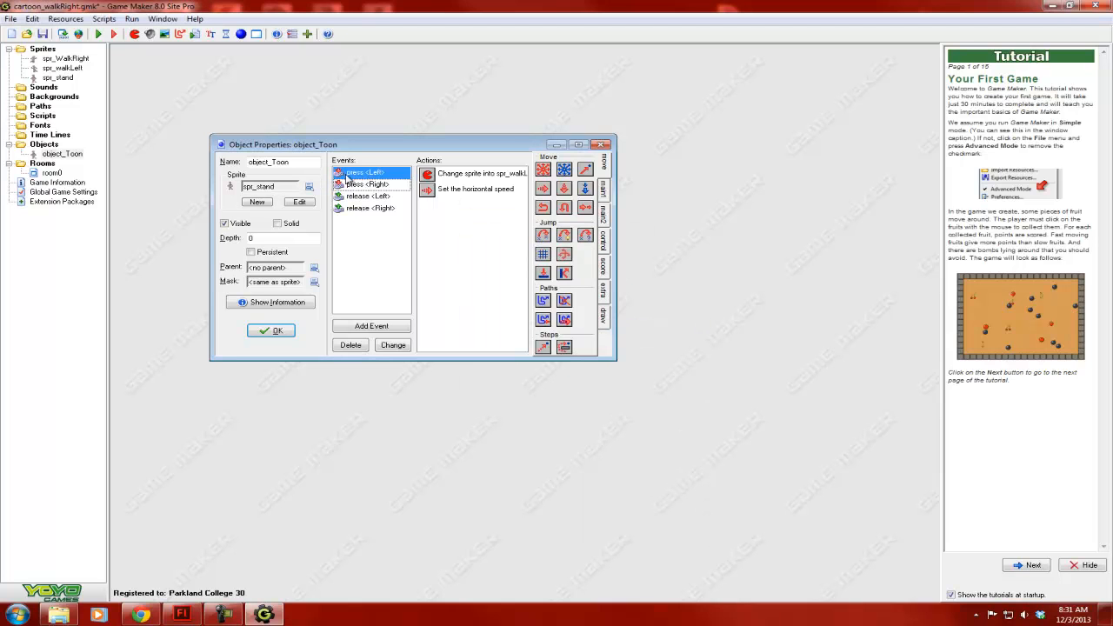
{"action": "left_click", "coordinate": [271, 330]}
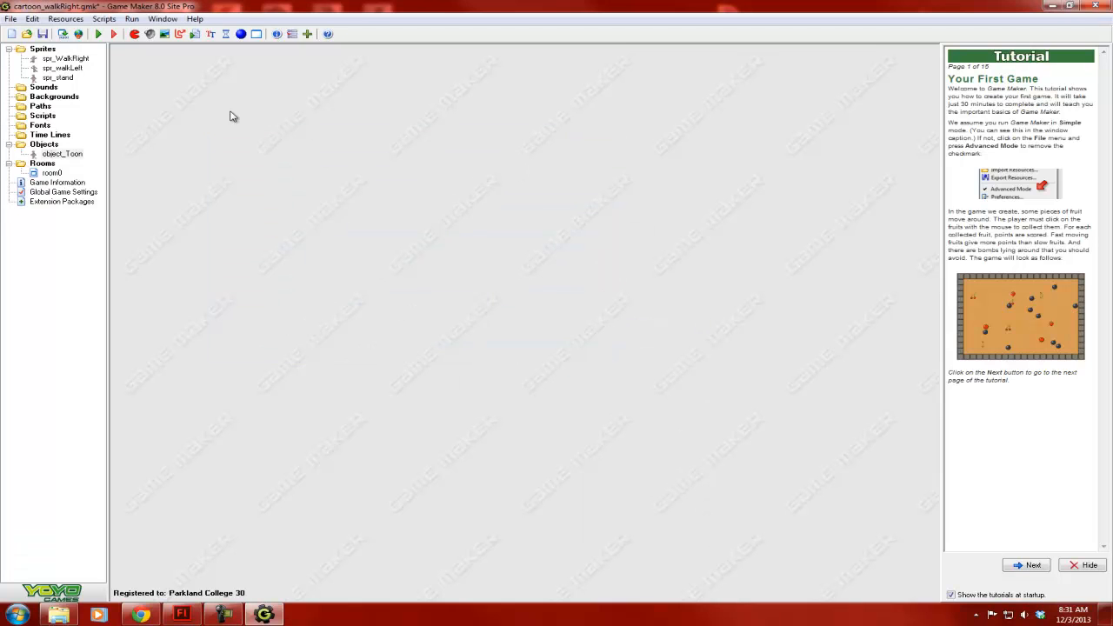
- Run the game with the restored press <Left> event, test walking the character in both directions, and close the game
{"action": "left_click", "coordinate": [99, 34]}
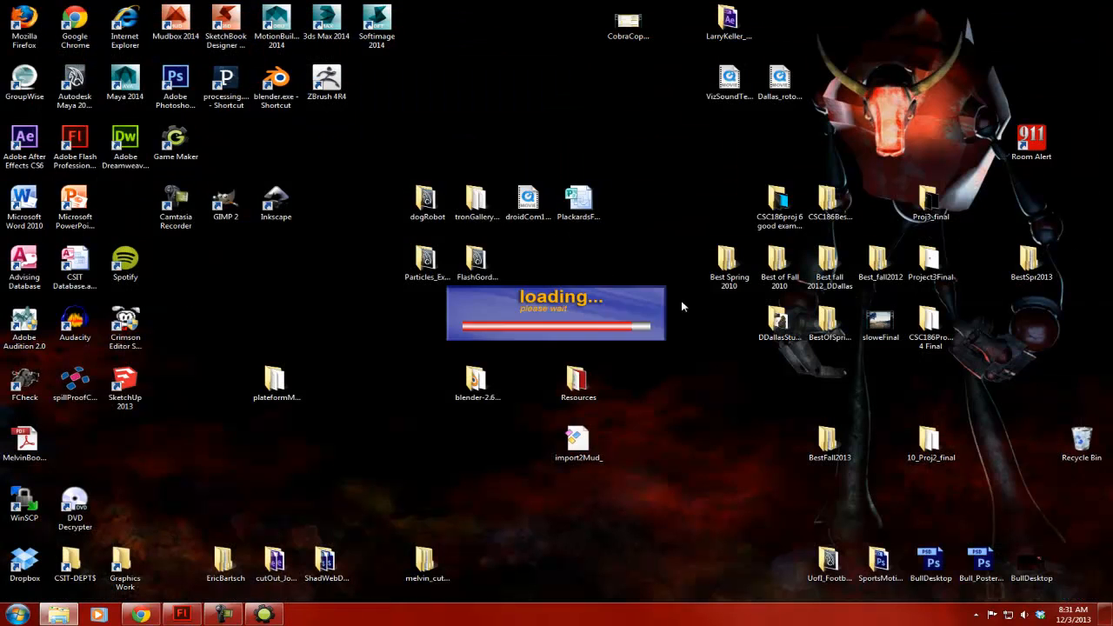
{"action": "key", "text": "Right"}
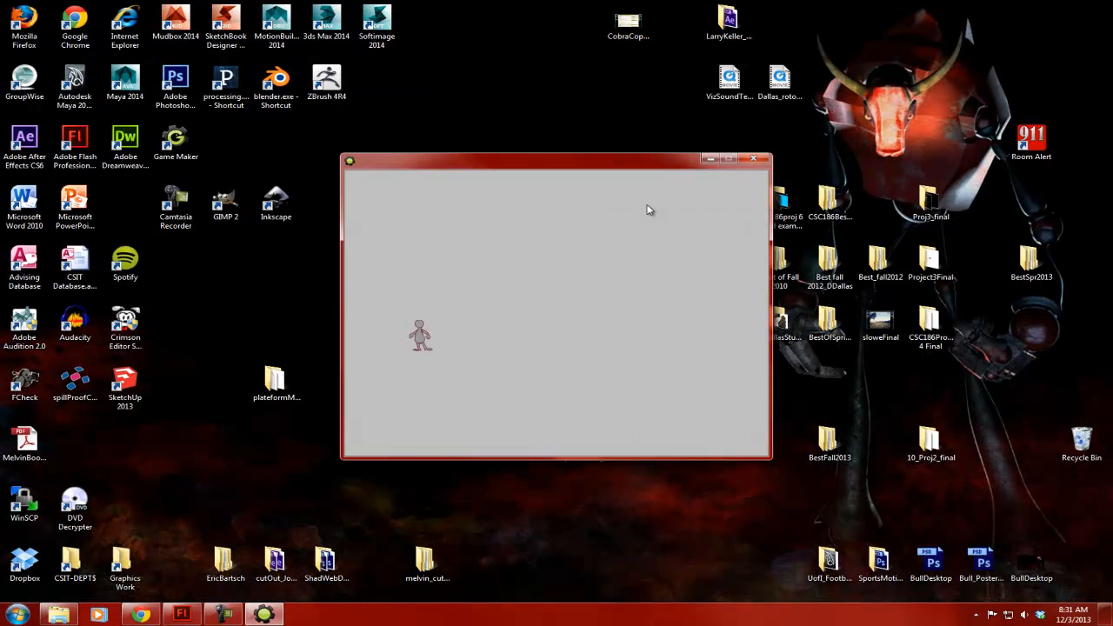
{"action": "key", "text": "Left"}
{"action": "key", "text": "Right"}
{"action": "key", "text": "Left"}
{"action": "key", "text": "Right"}
{"action": "key", "text": "Right"}
{"action": "key", "text": "Right"}
{"action": "key", "text": "Right"}
{"action": "key", "text": "Left"}
{"action": "key", "text": "Left"}
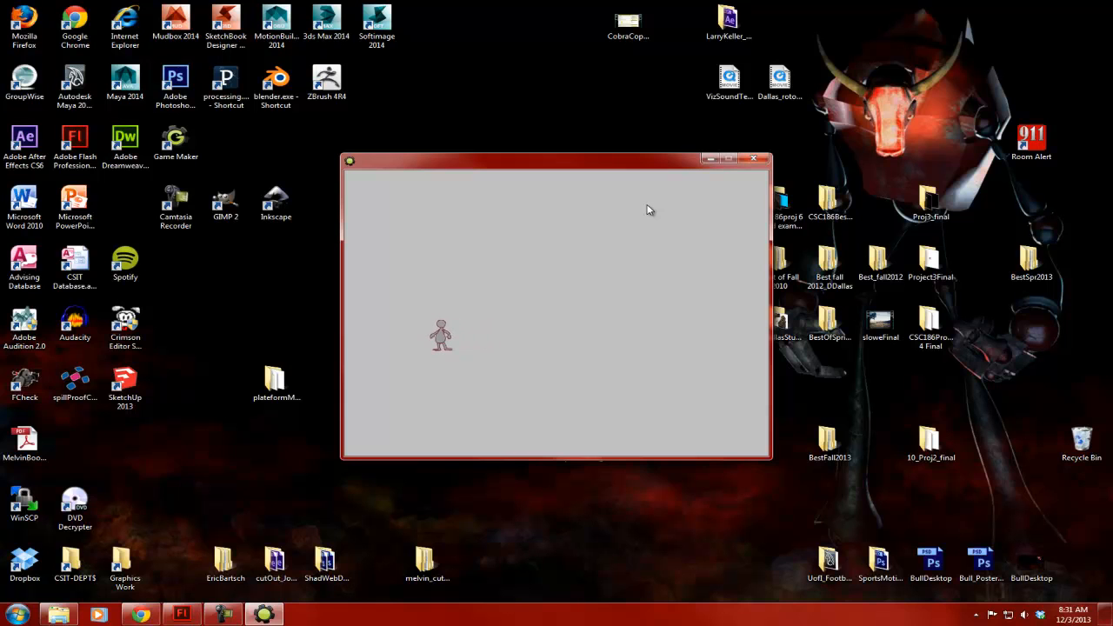
{"action": "left_click", "coordinate": [755, 159]}
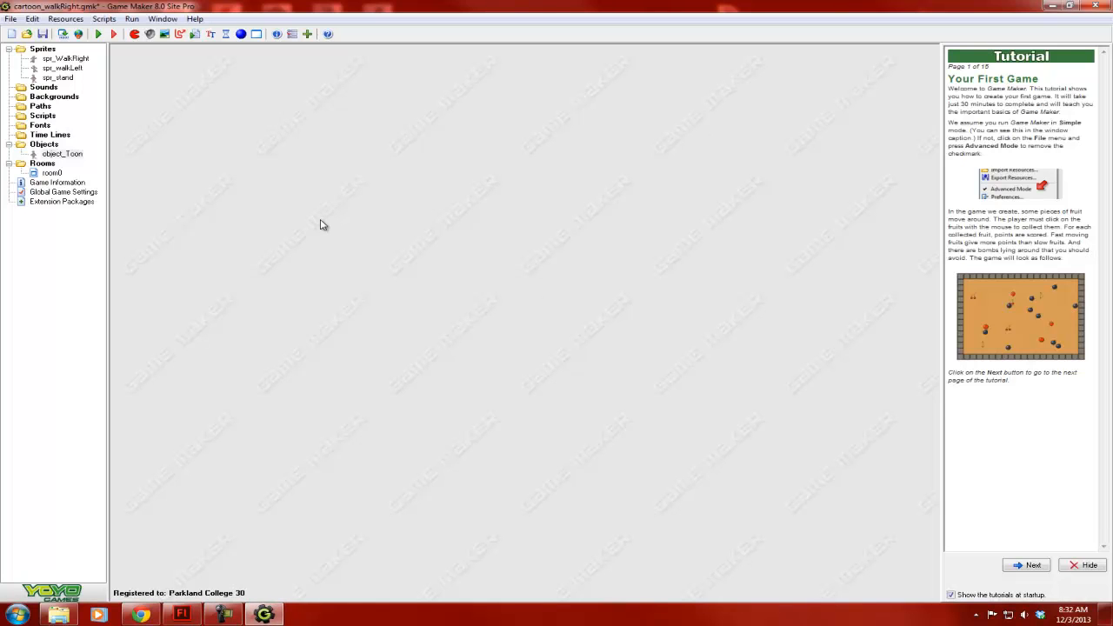